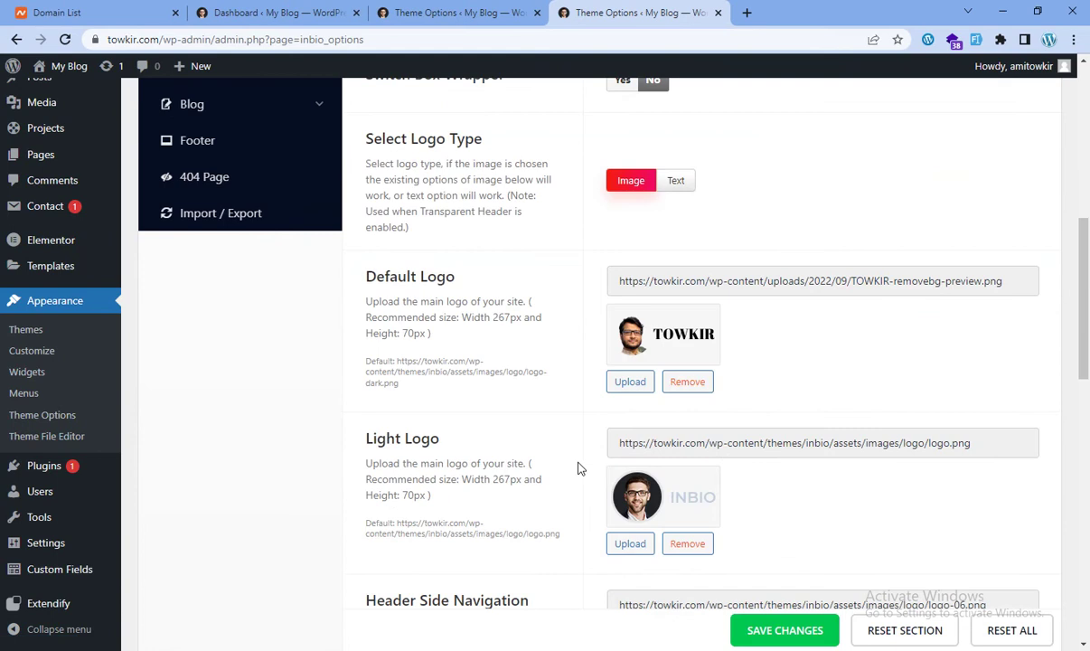
Step: Upload TOWKIR__1_-removebg-preview.png from the Downloads folder to the media library for the Default Logo
left_click(685, 382)
left_click(643, 348)
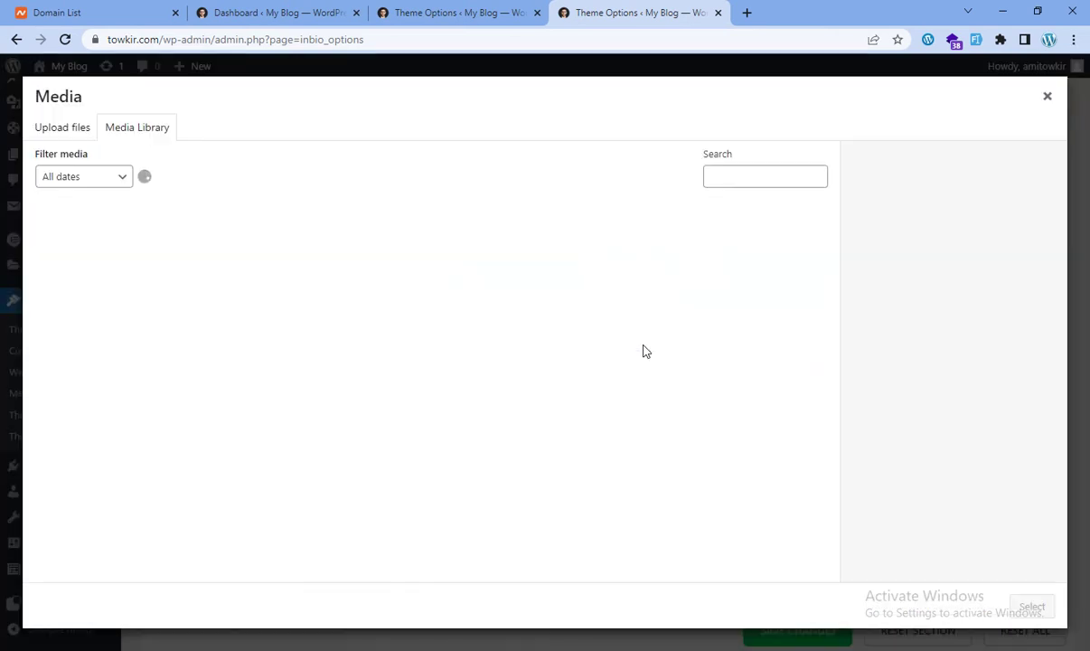
left_click(65, 129)
left_click(523, 359)
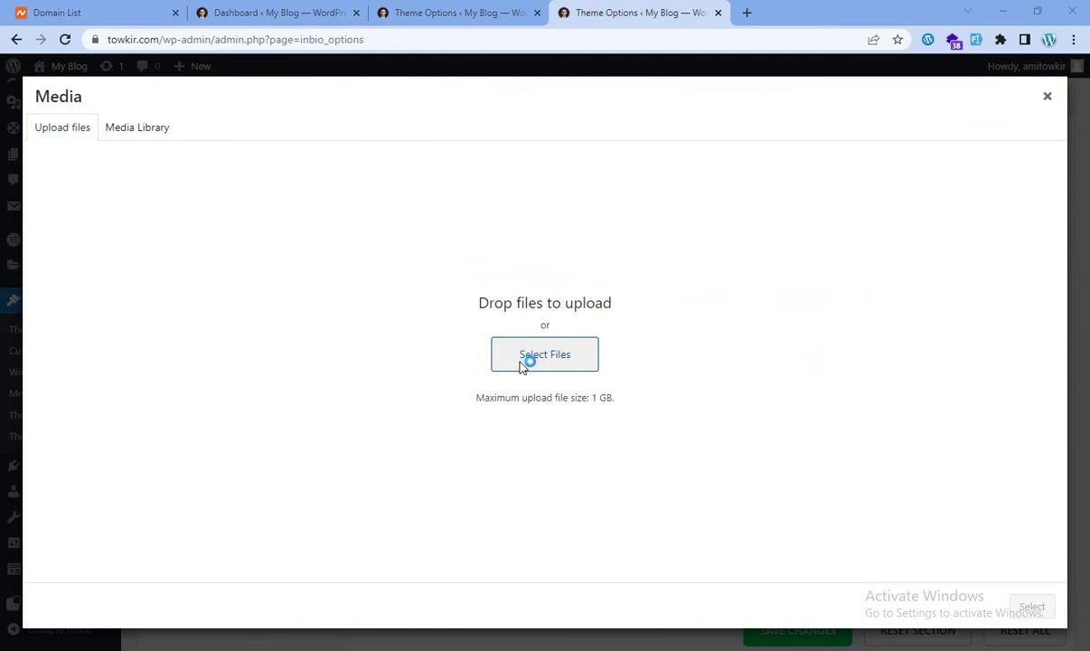
left_click(197, 133)
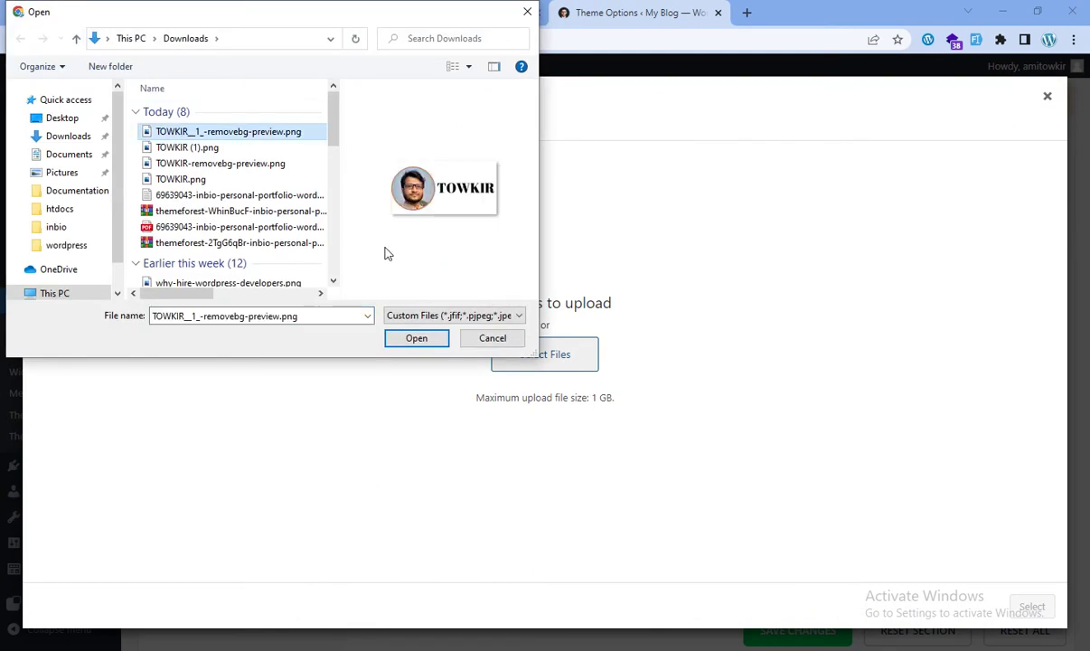
left_click(416, 339)
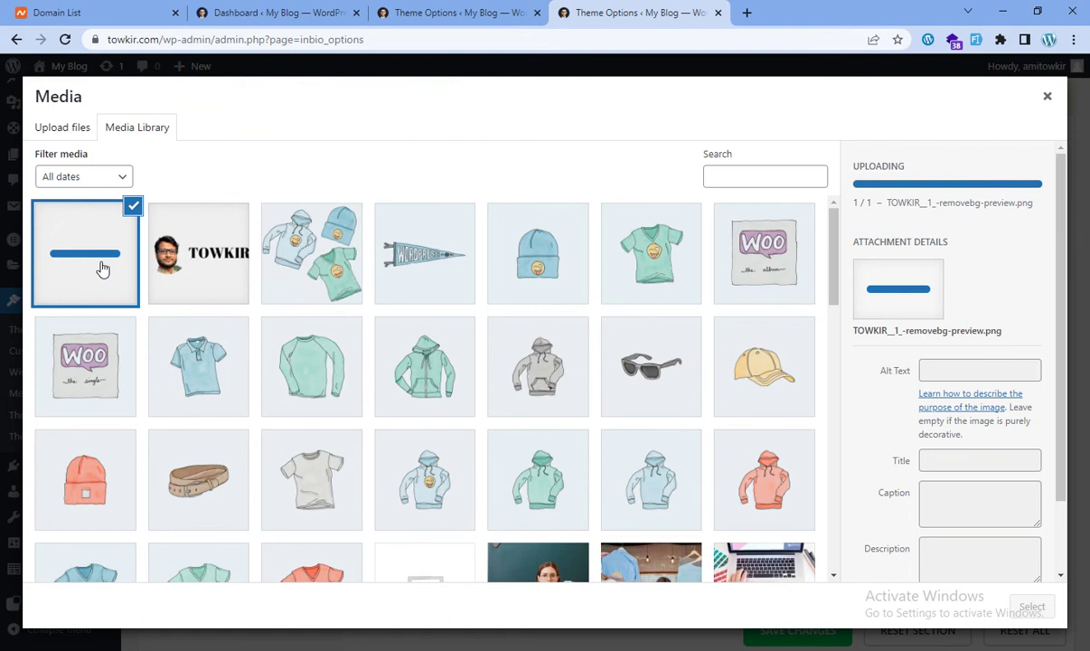
Step: Use the newly uploaded image as the Default Logo and save the theme options
scroll(755, 413, "down", 4)
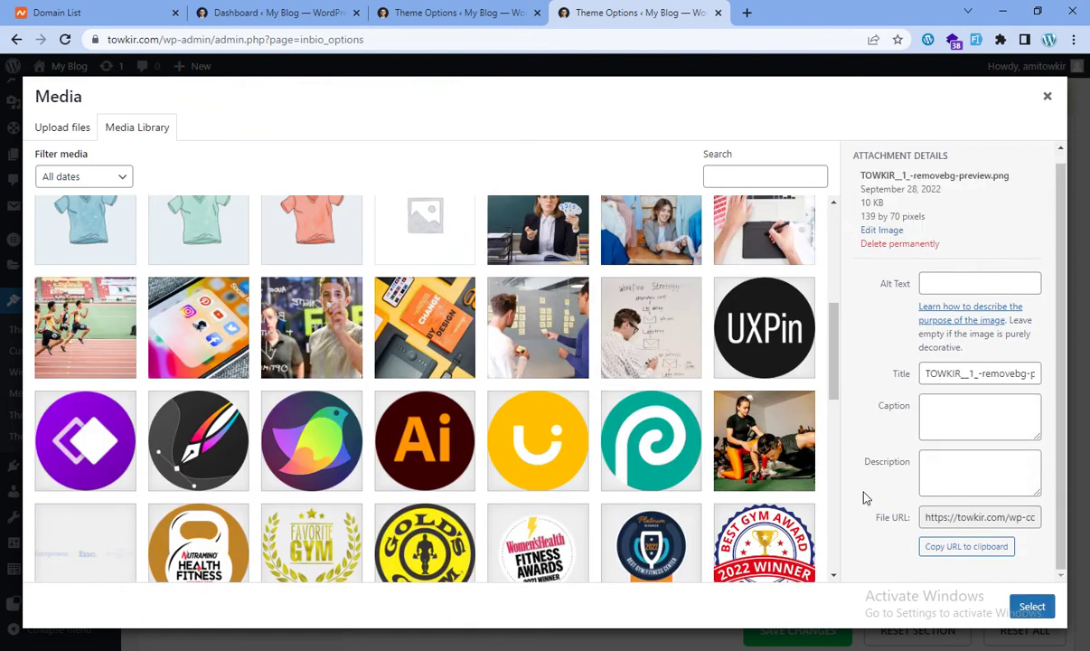
scroll(629, 413, "up", 5)
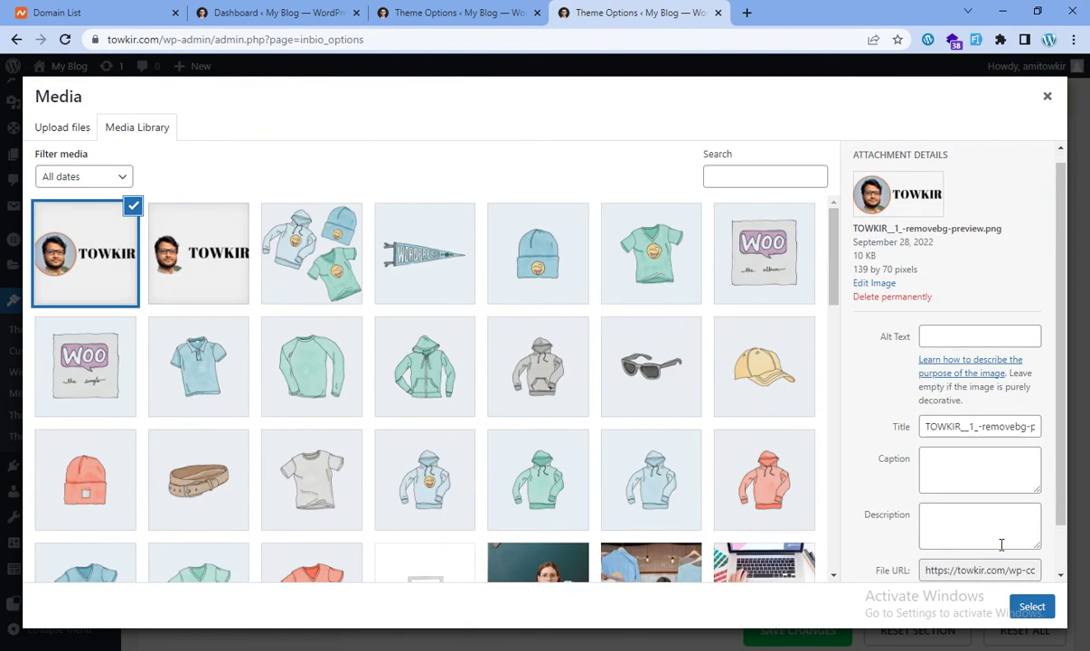
left_click(1028, 604)
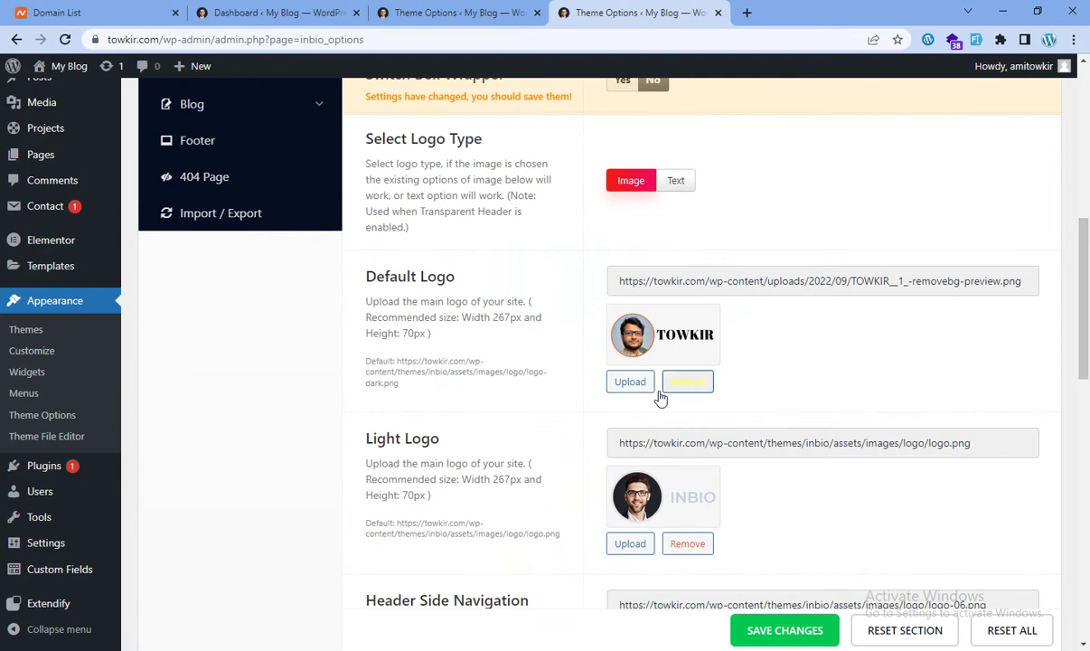
left_click(779, 630)
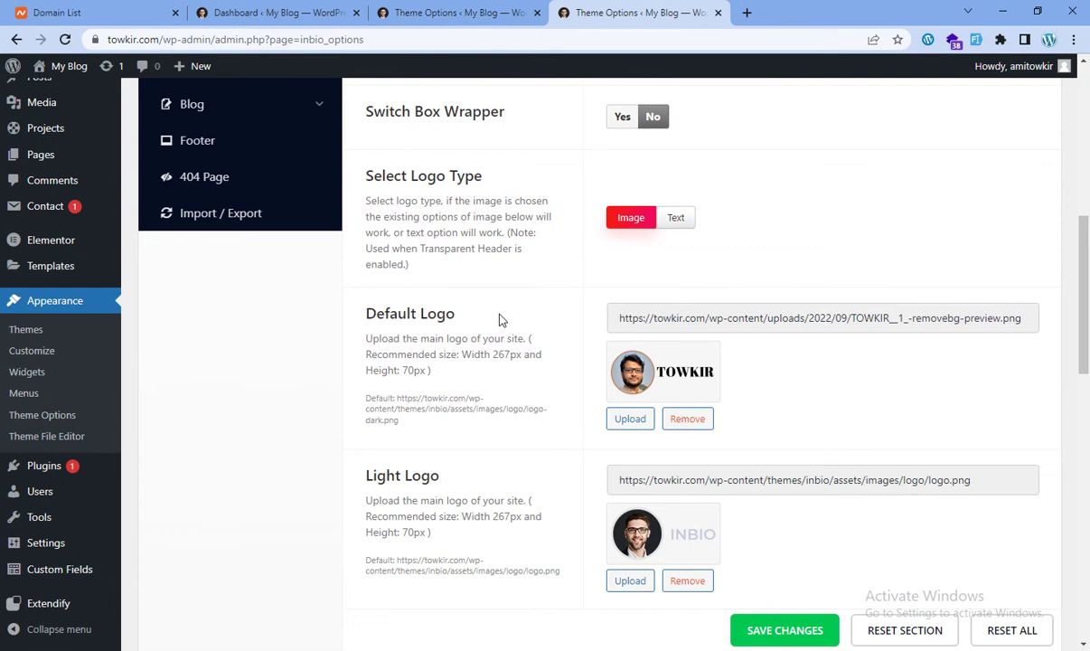
Step: Review the remaining logo settings and open the live site in a new tab
scroll(377, 298, "down", 3)
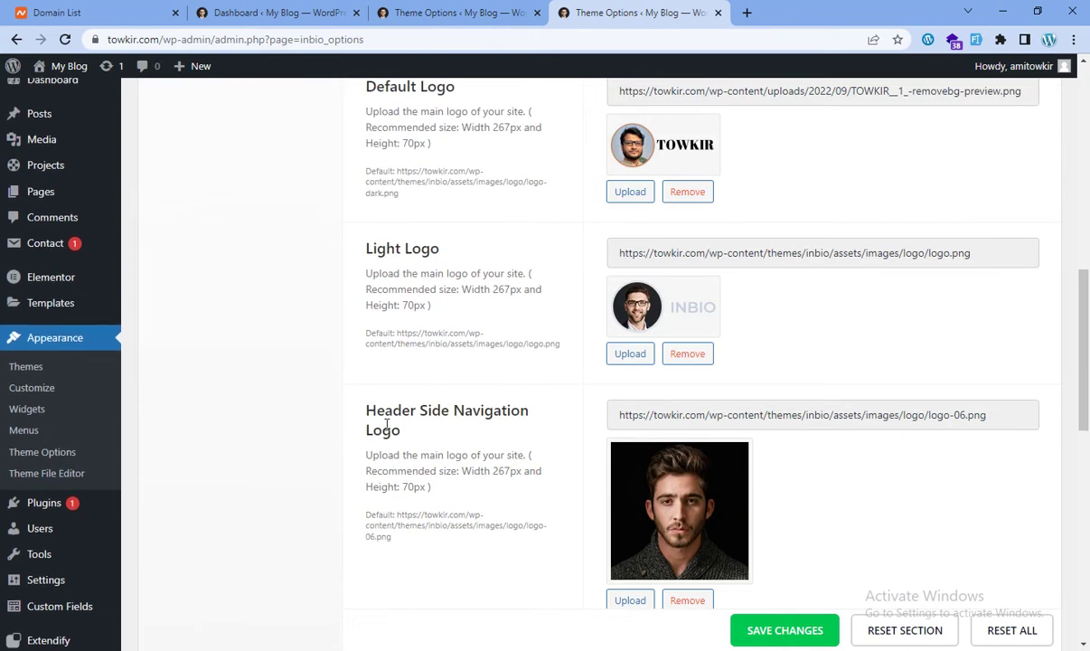
scroll(643, 421, "down", 3)
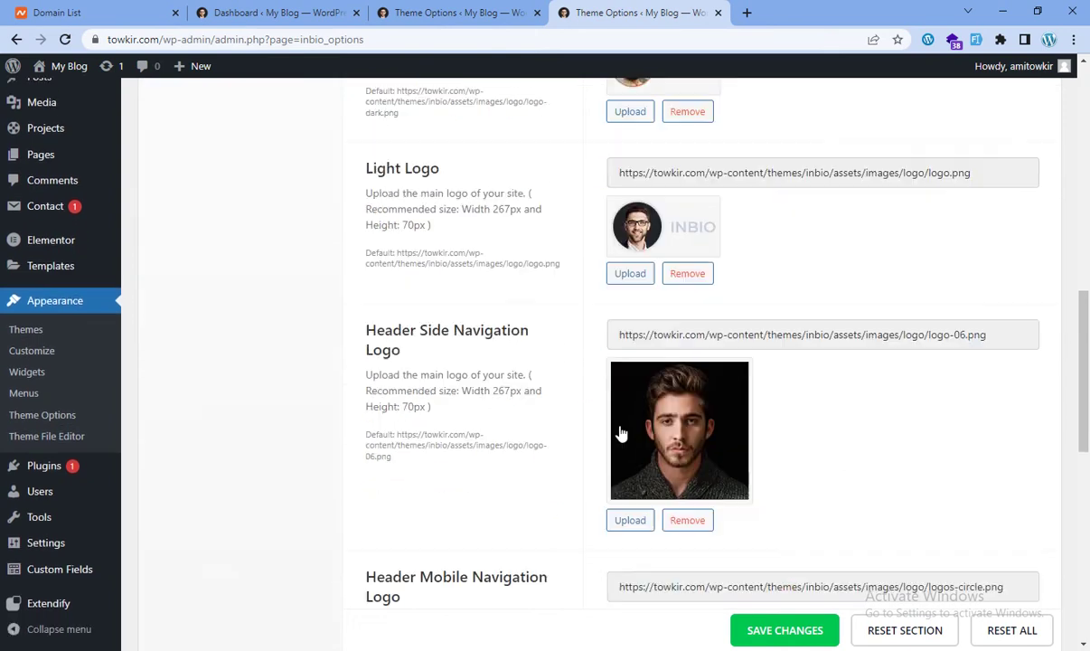
scroll(523, 368, "up", 10)
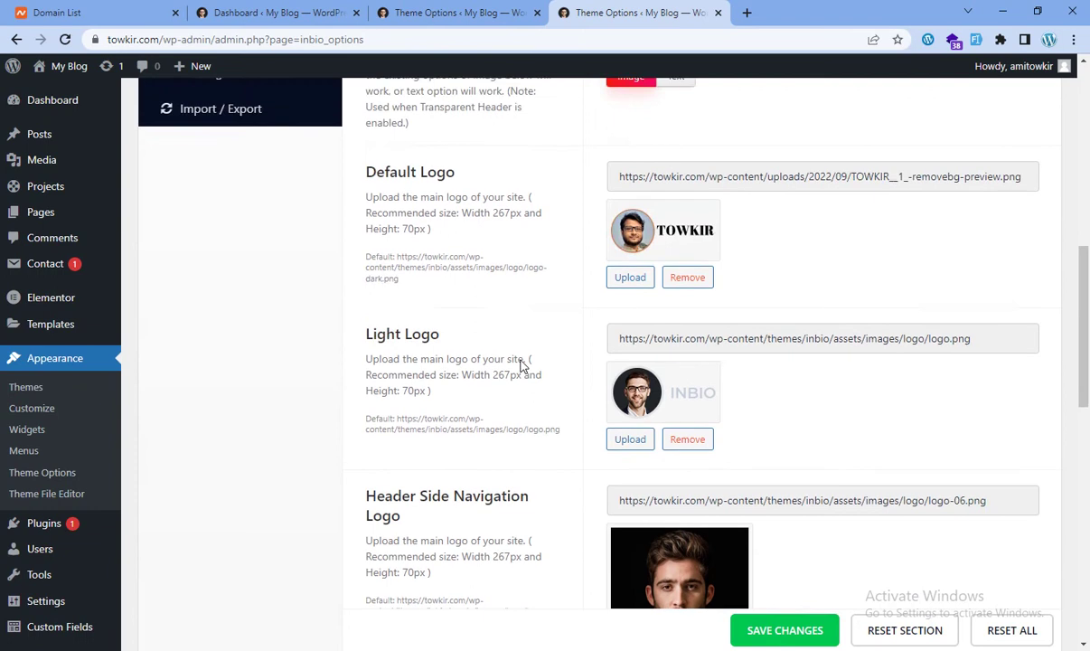
left_click(430, 6)
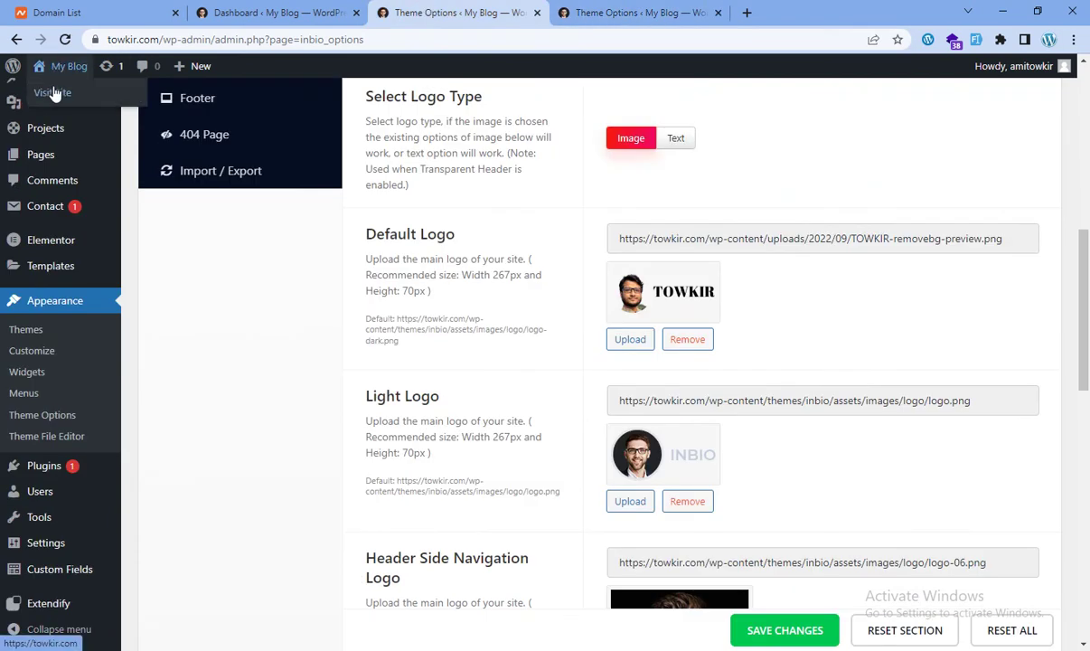
middle_click(53, 93)
left_click(768, 16)
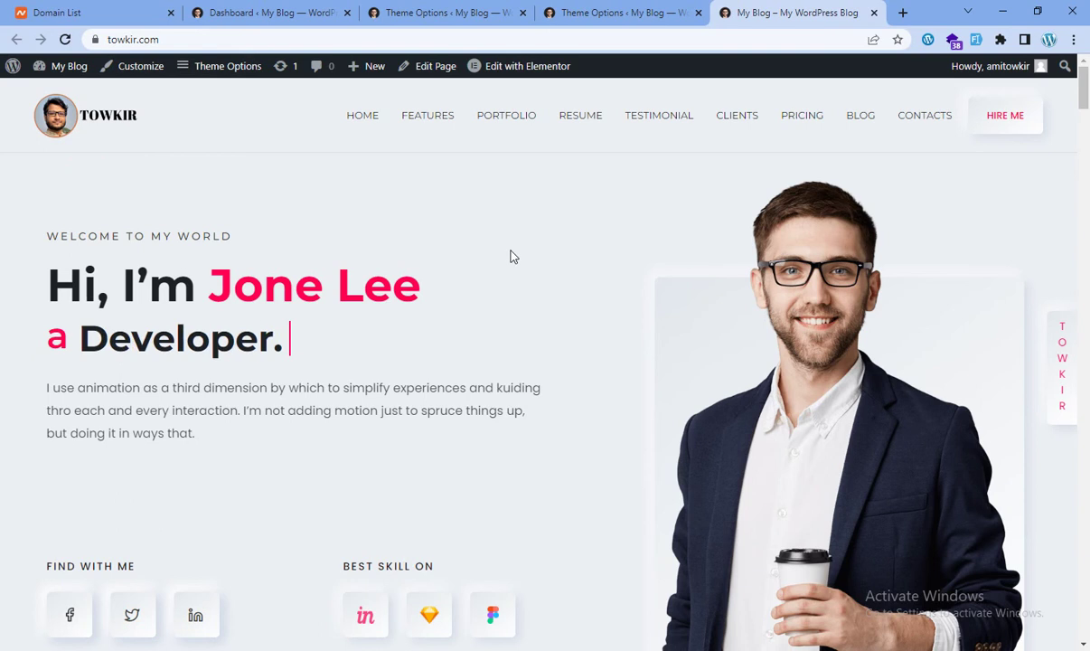
Step: Look through the live homepage from the header down to the footer and examine the footer logo
scroll(513, 305, "down", 10)
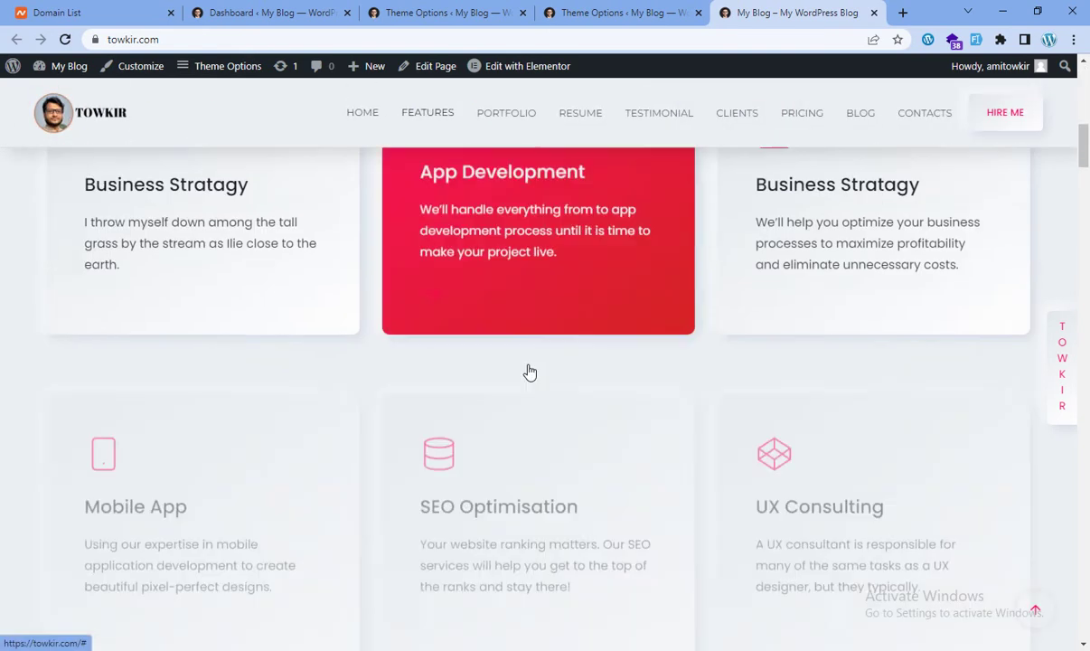
scroll(530, 372, "down", 15)
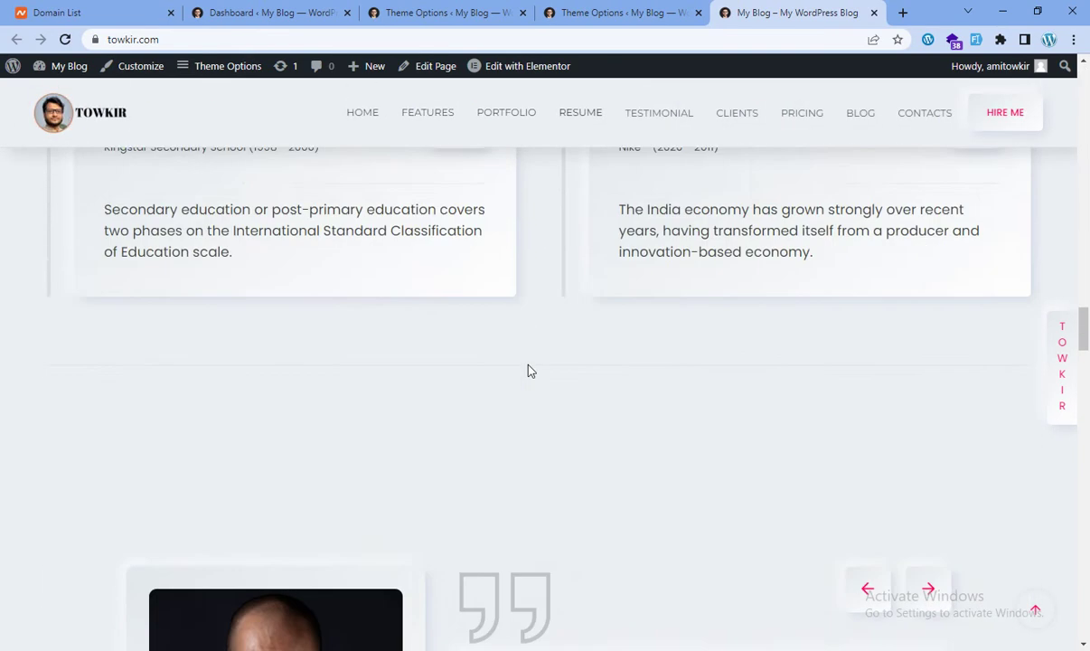
scroll(530, 370, "down", 20)
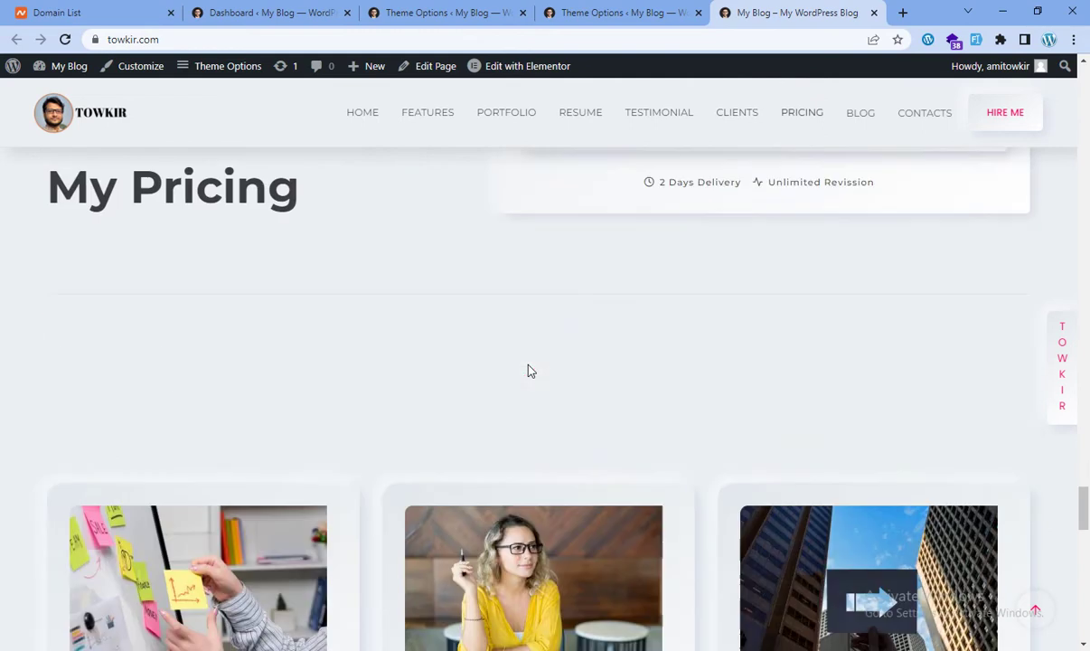
scroll(530, 370, "down", 20)
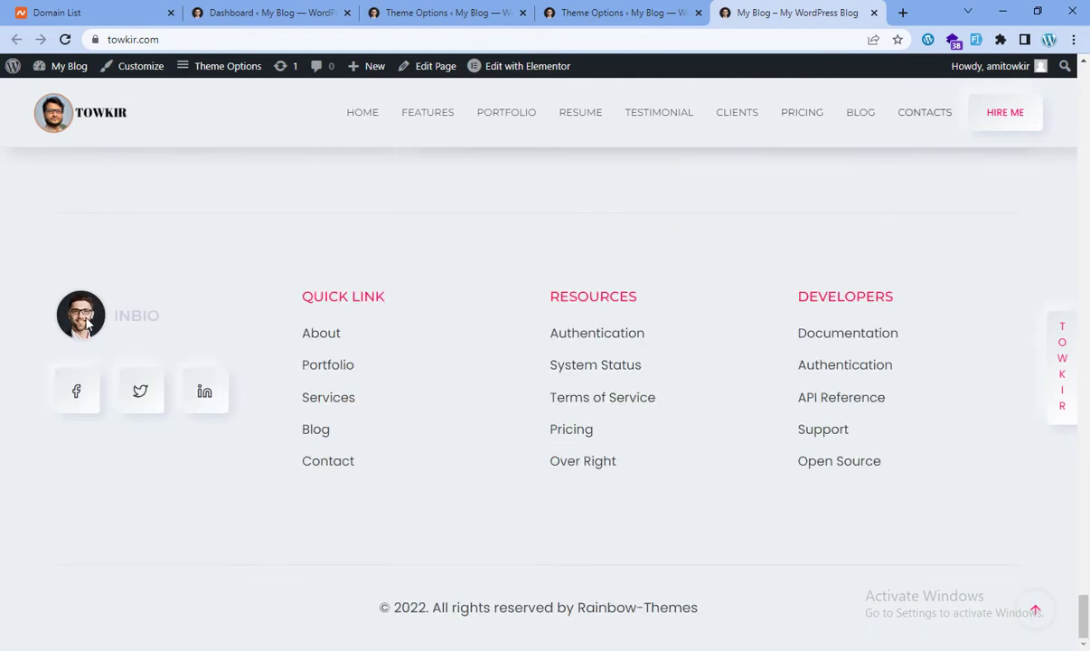
left_click_drag(88, 324, 179, 434)
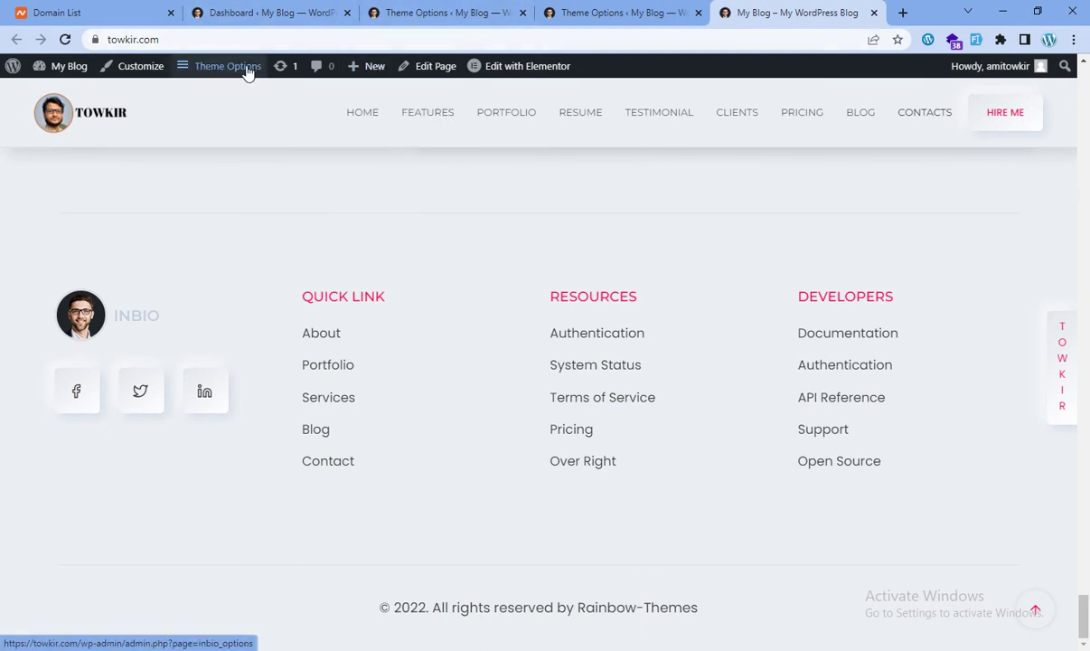
Step: Open the Footer section of the theme options and check its layout settings for a footer logo option
scroll(613, 343, "down", 3)
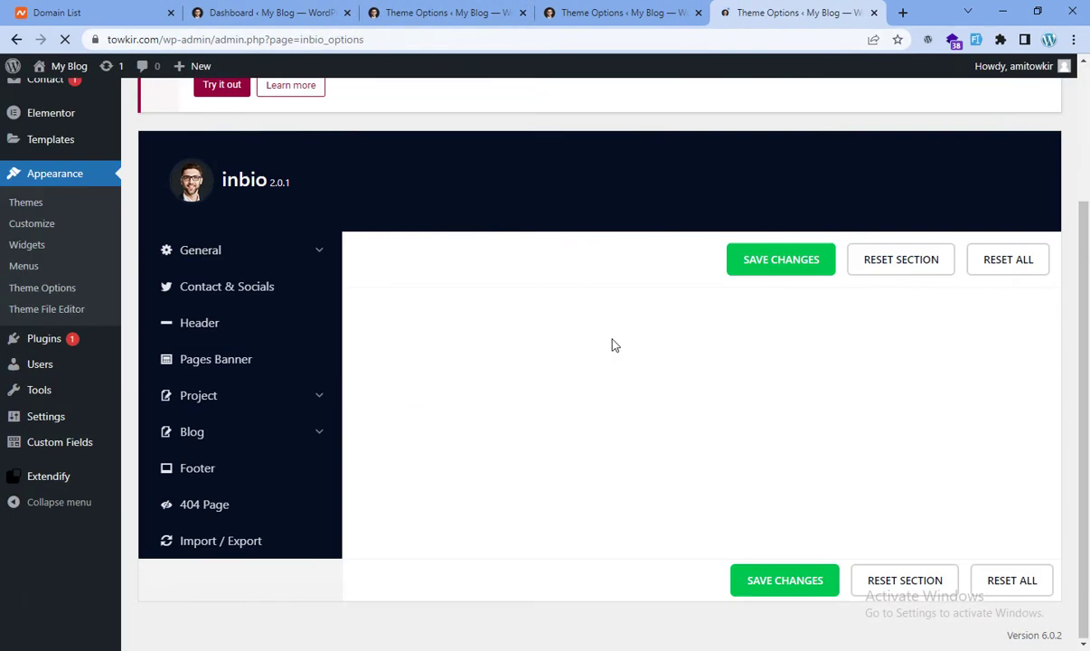
left_click(201, 515)
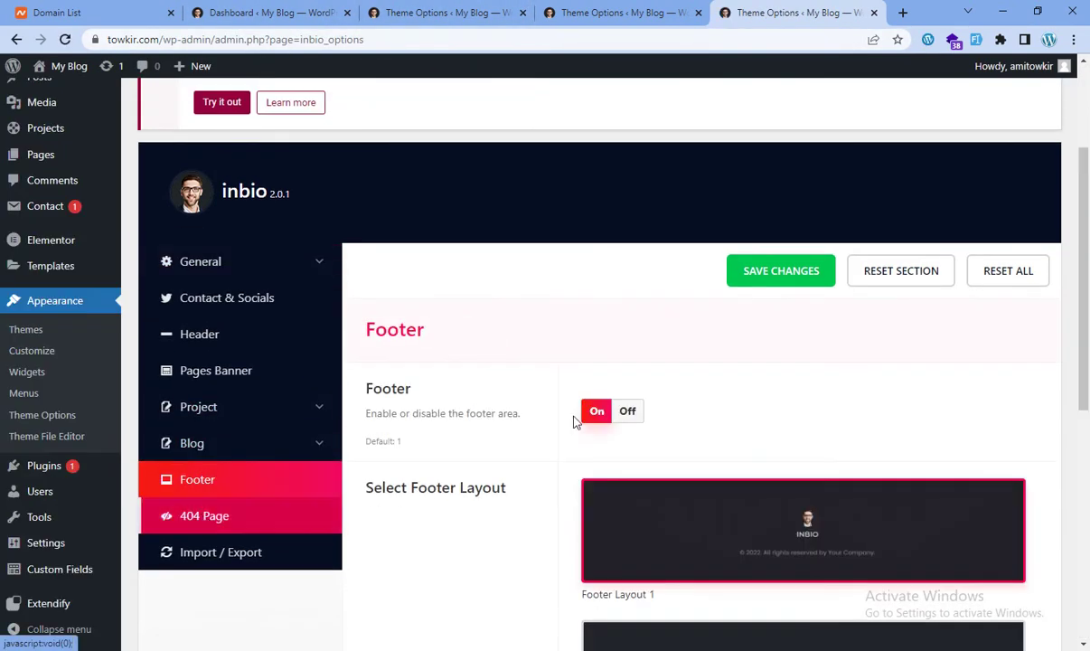
scroll(743, 398, "down", 4)
scroll(743, 398, "up", 3)
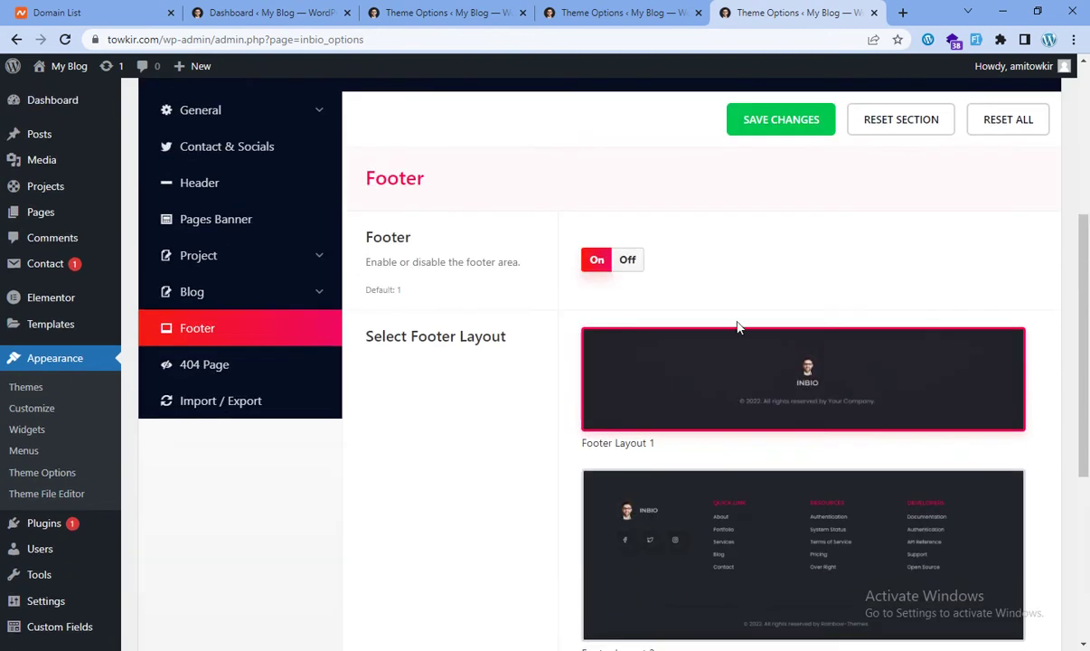
scroll(665, 309, "down", 4)
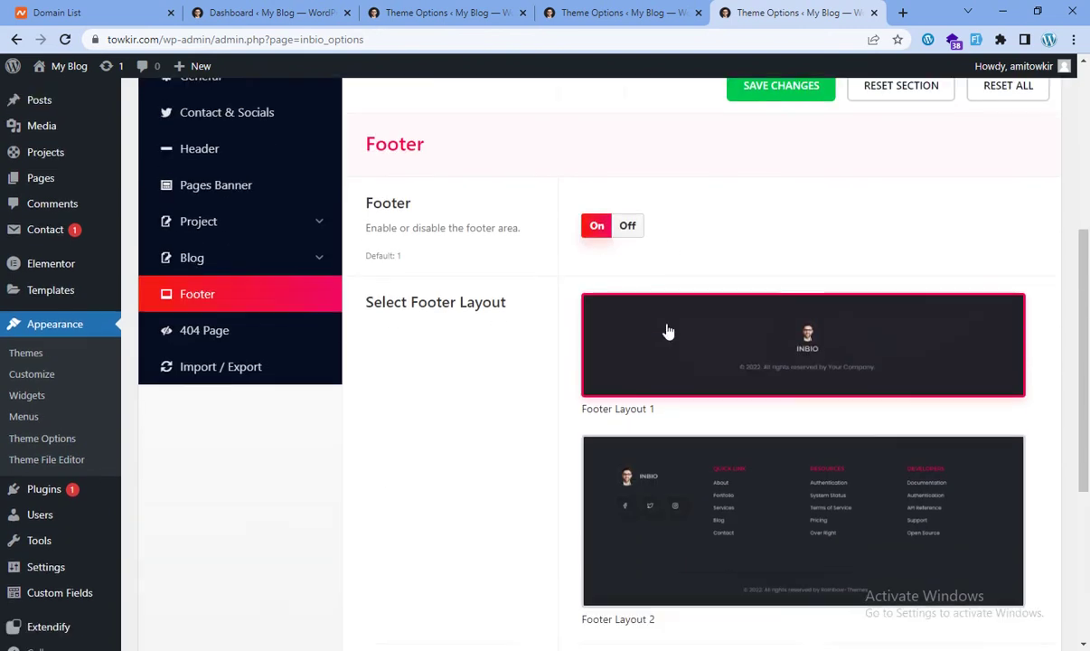
scroll(604, 370, "up", 3)
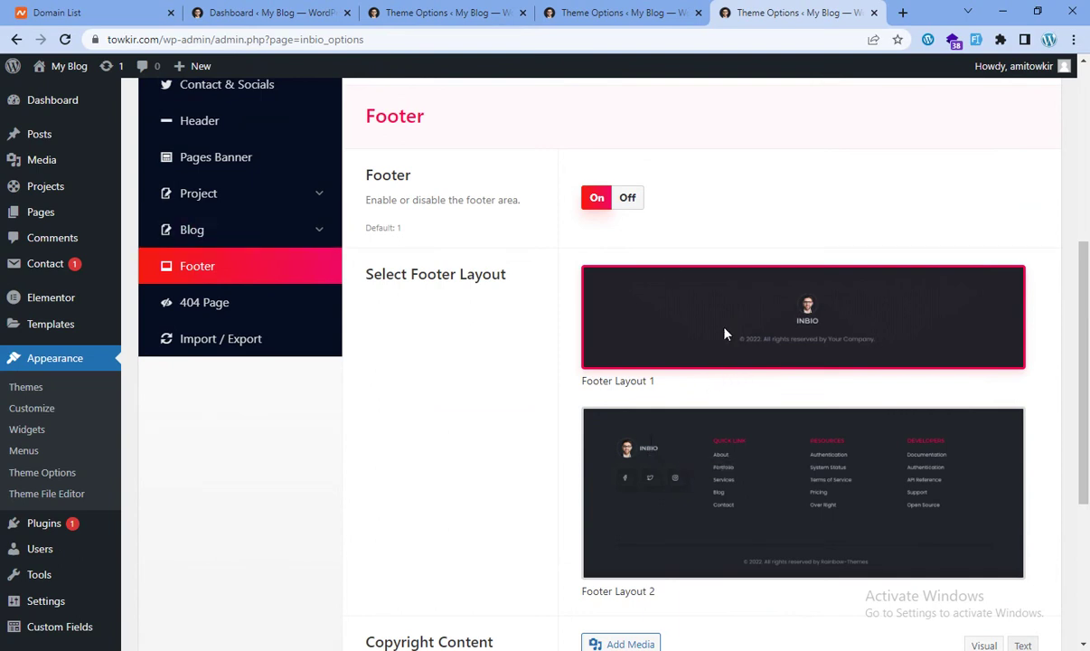
scroll(222, 211, "up", 3)
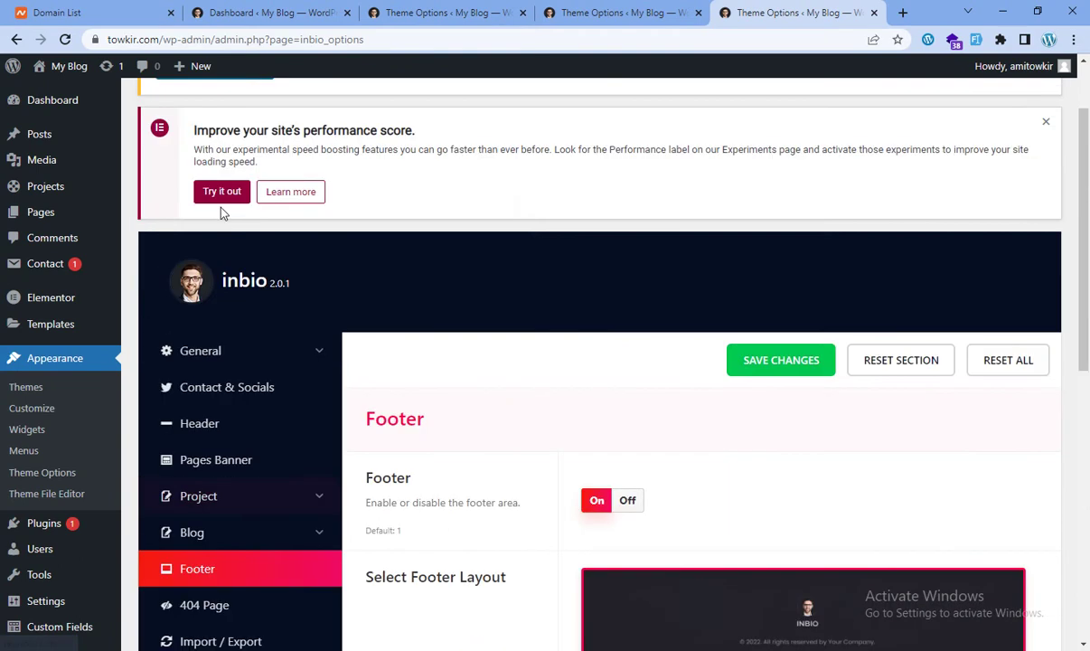
Step: Look through the theme's General Setting section for an option that controls the footer logo
left_click(205, 360)
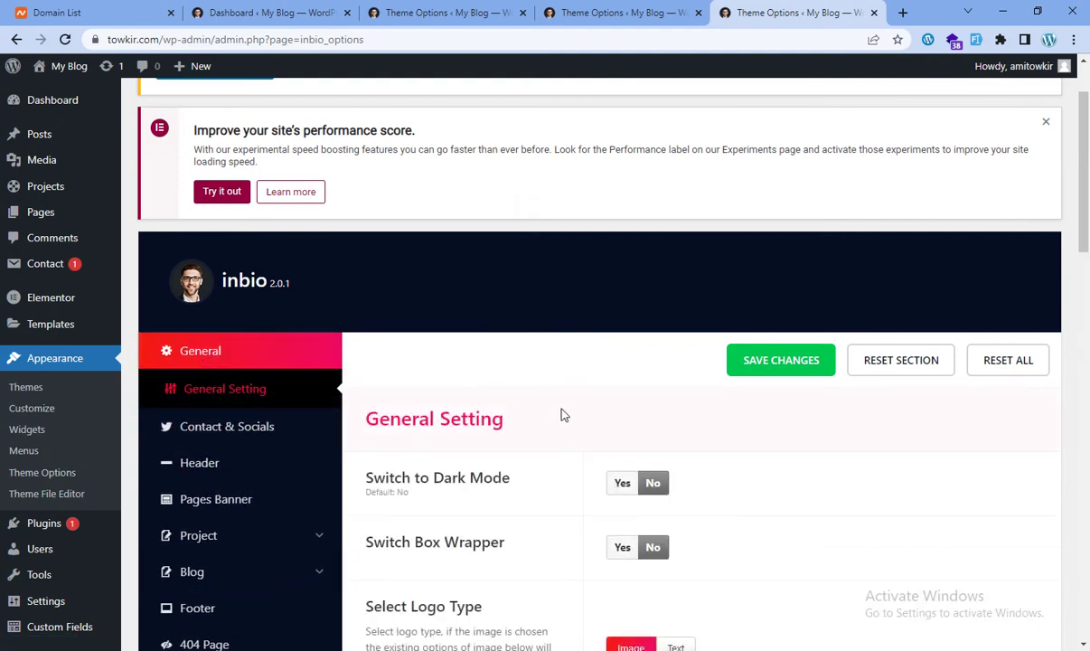
scroll(563, 414, "down", 4)
scroll(561, 412, "down", 4)
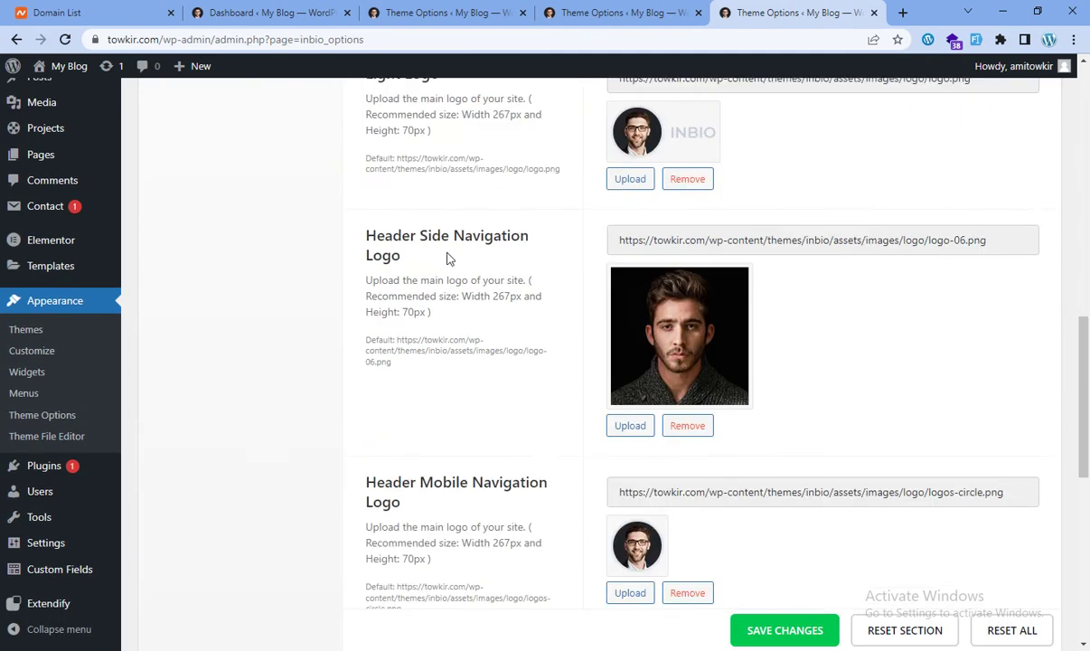
scroll(493, 432, "down", 4)
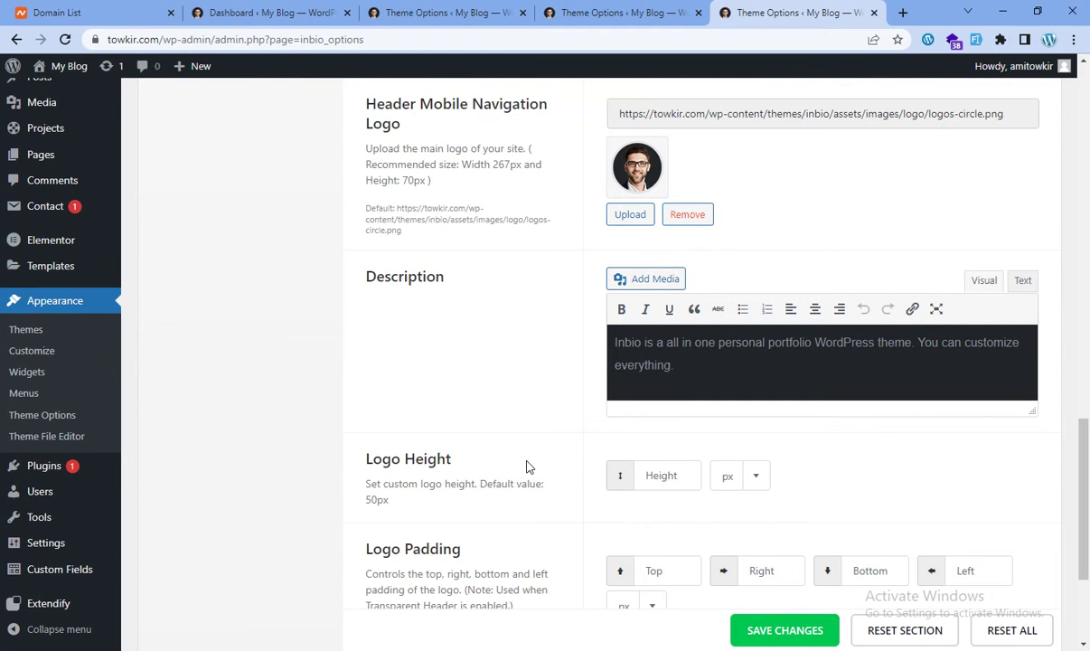
scroll(528, 468, "down", 3)
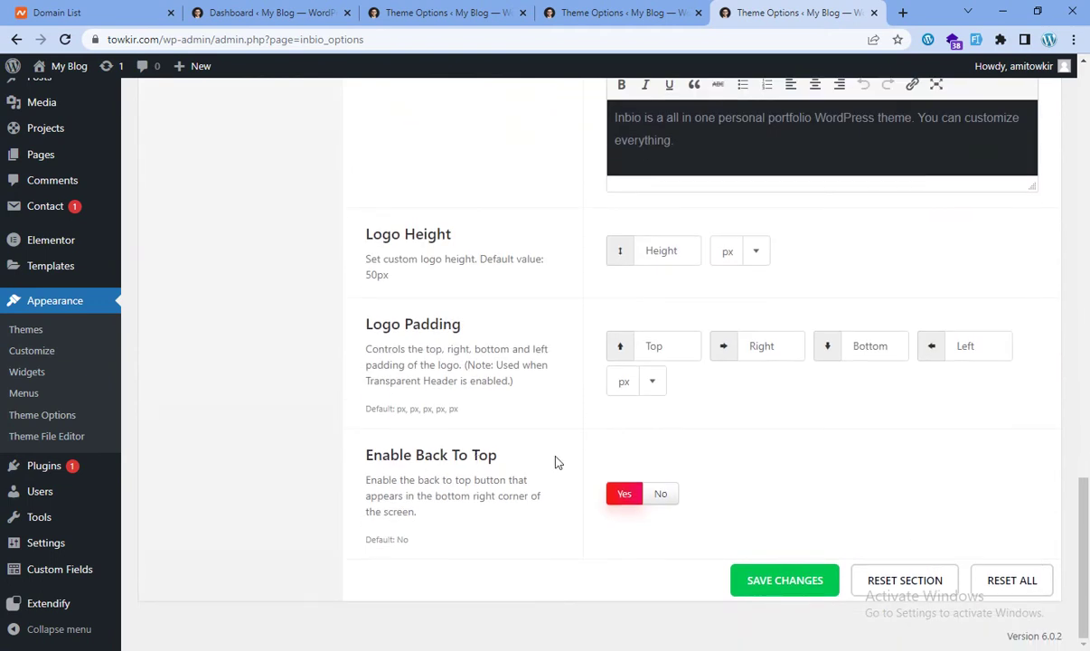
scroll(502, 398, "up", 20)
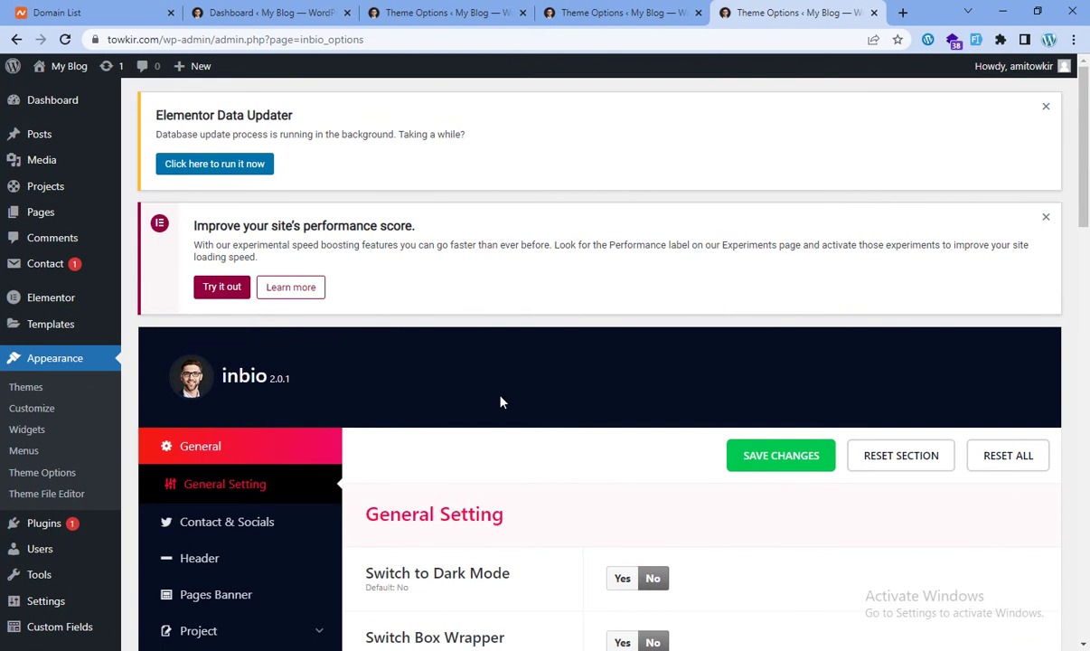
Step: Visit the live site from the other theme options page and open it in the Customizer
left_click(443, 13)
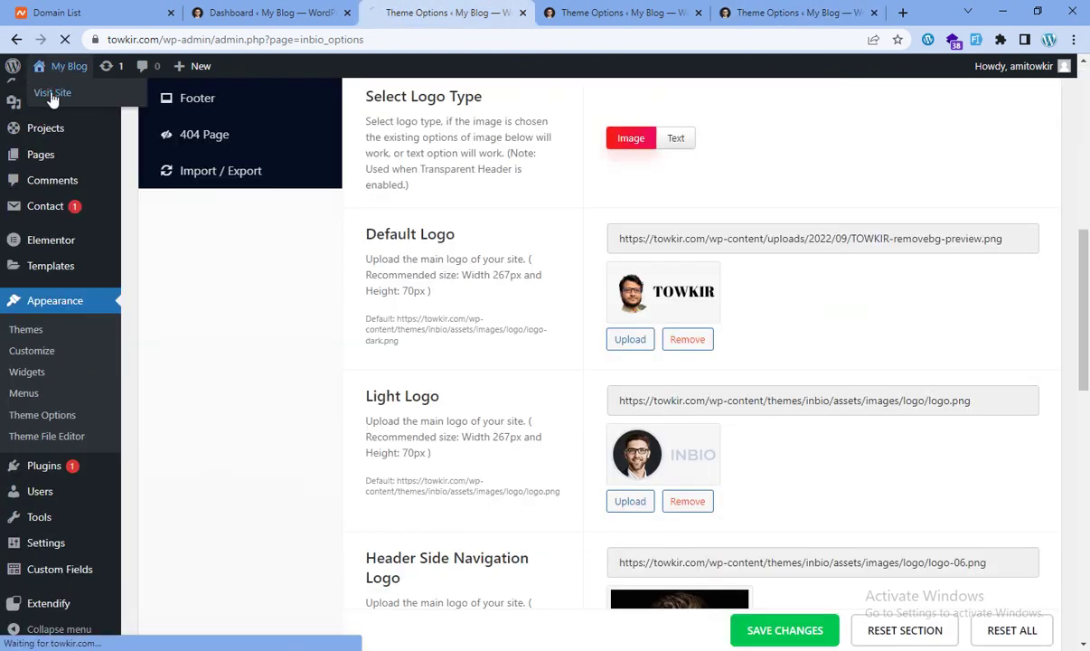
left_click(52, 94)
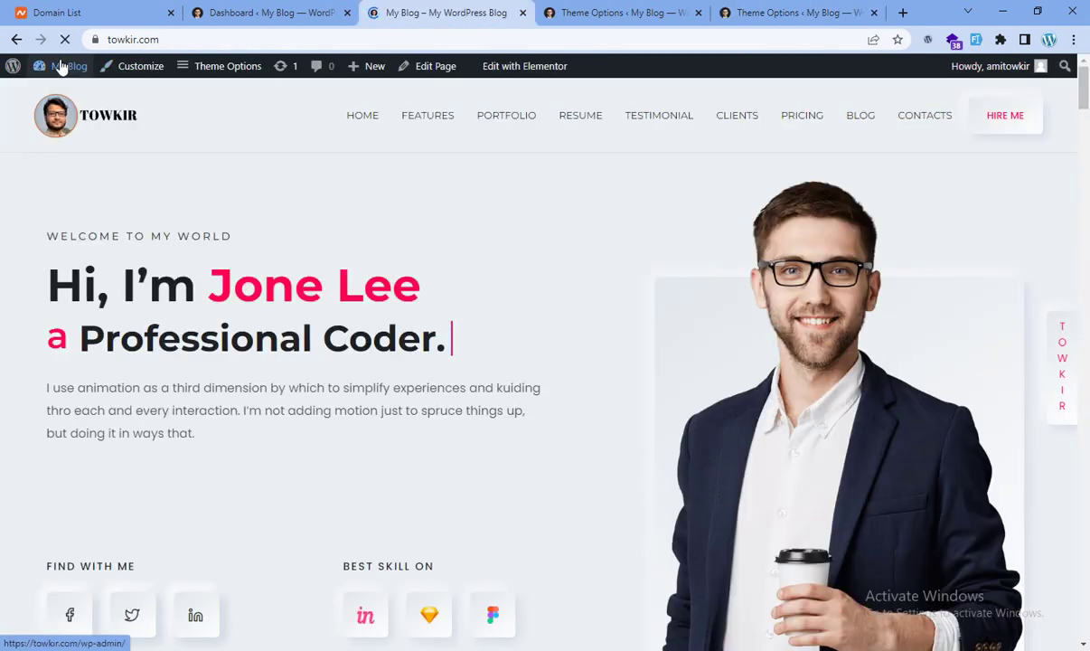
left_click(151, 71)
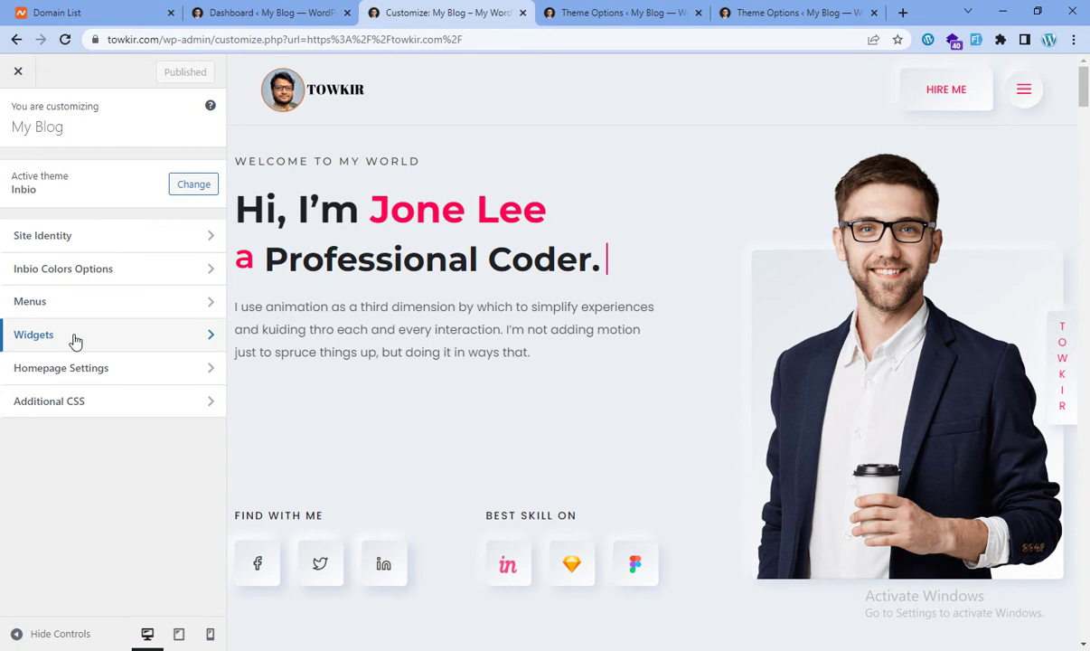
Step: Open the Image widget in the Footer 1 widget area and bring up the media library to replace its image
left_click(131, 341)
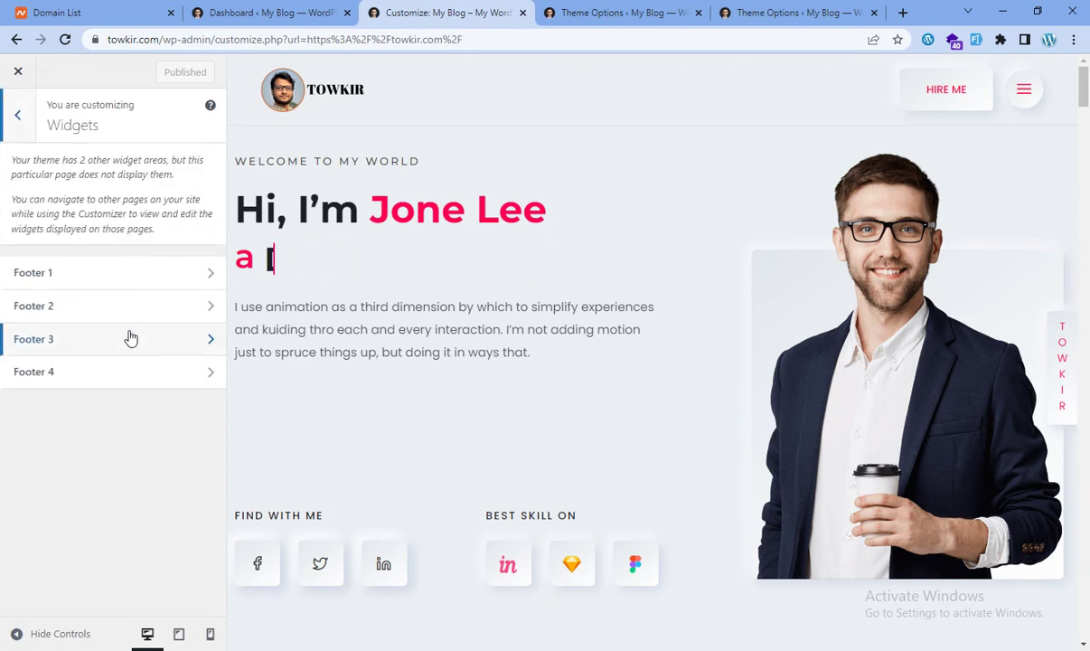
left_click(107, 270)
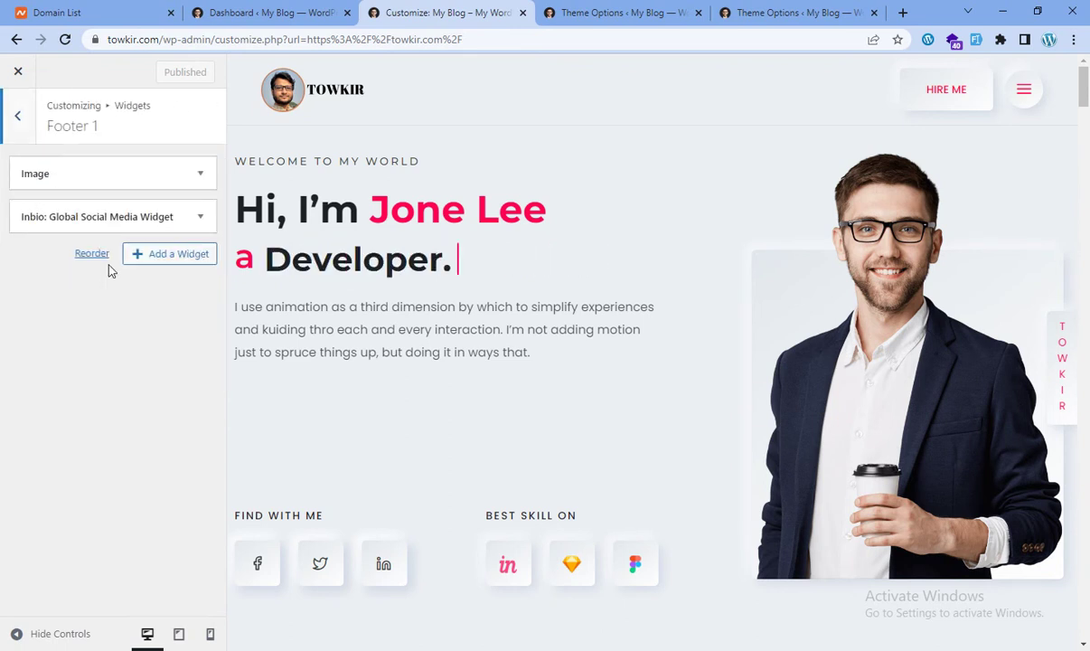
left_click(85, 174)
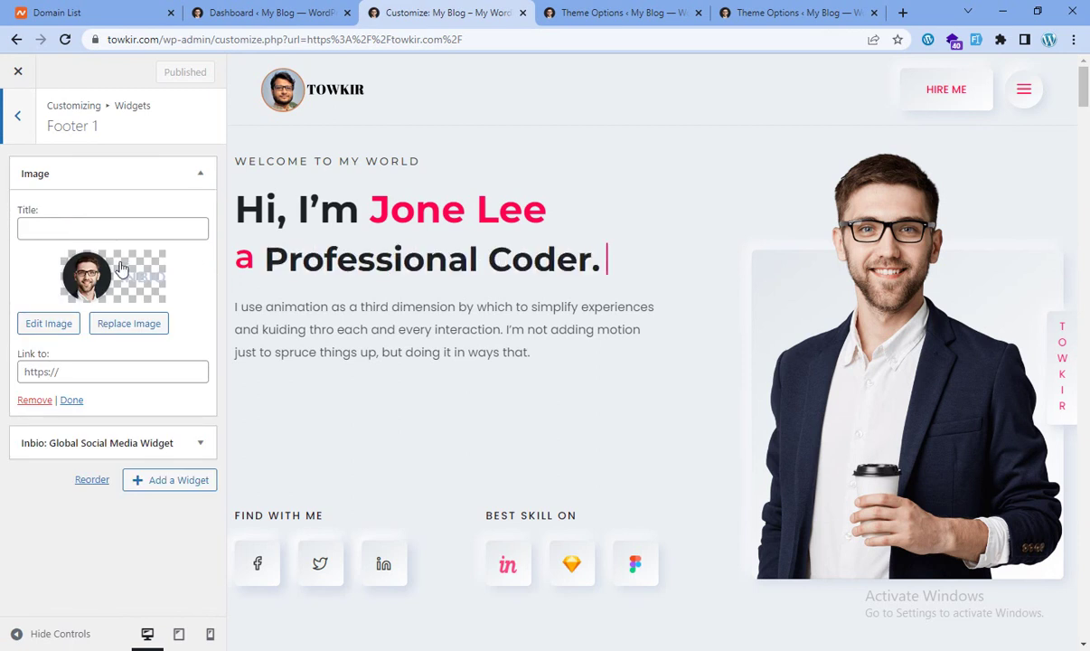
left_click(126, 327)
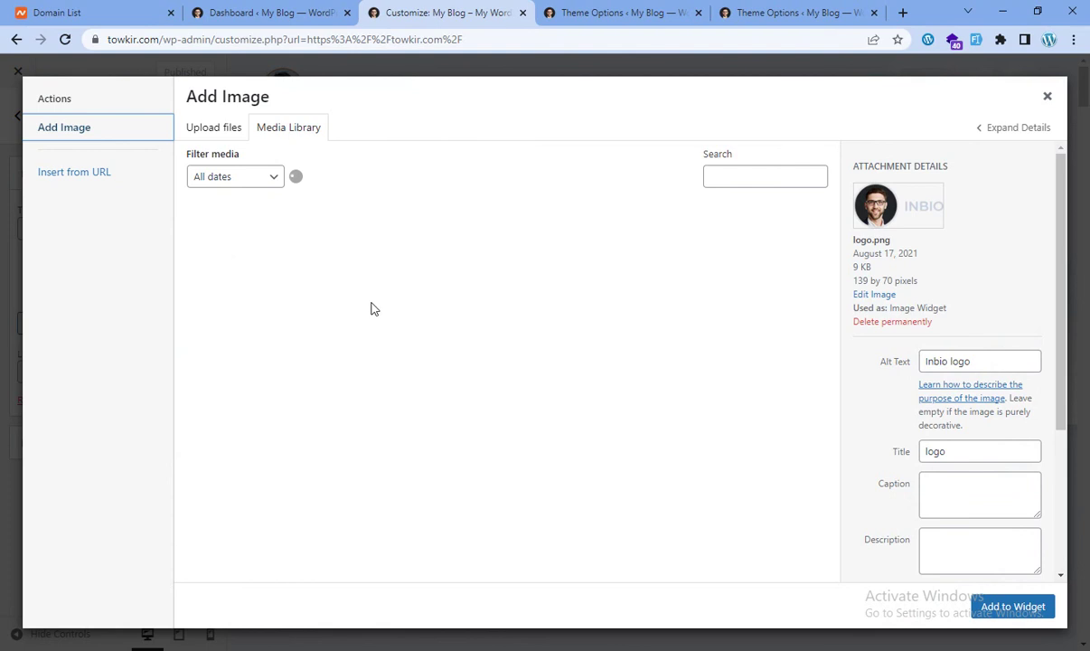
Step: Permanently delete the duplicate logo whose portrait has no circular frame from the media library
left_click(273, 276)
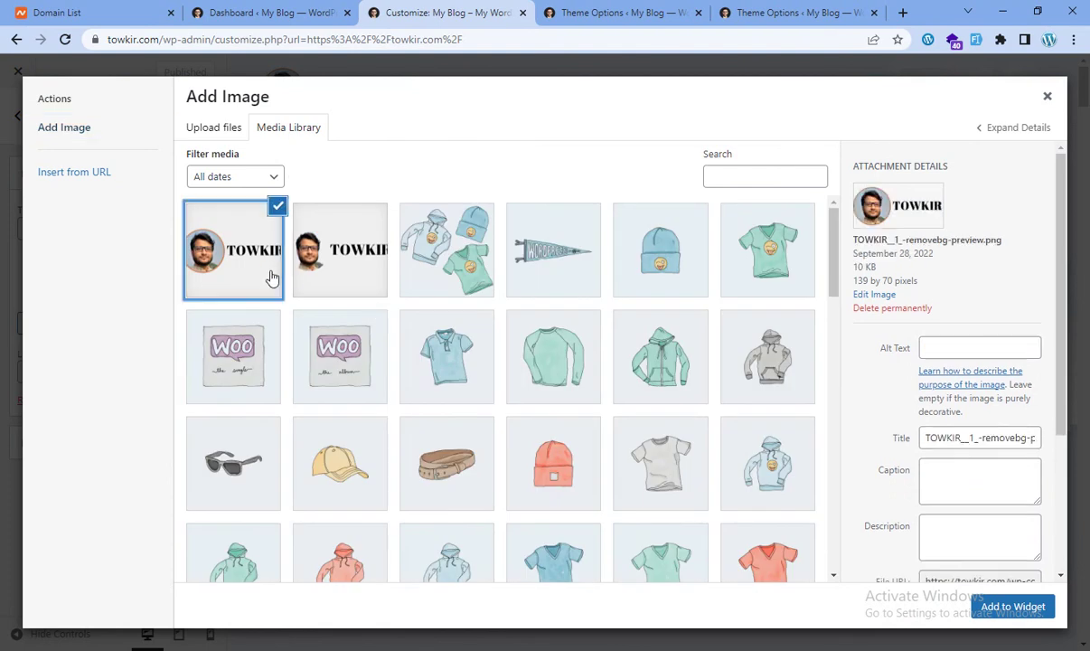
left_click(341, 262)
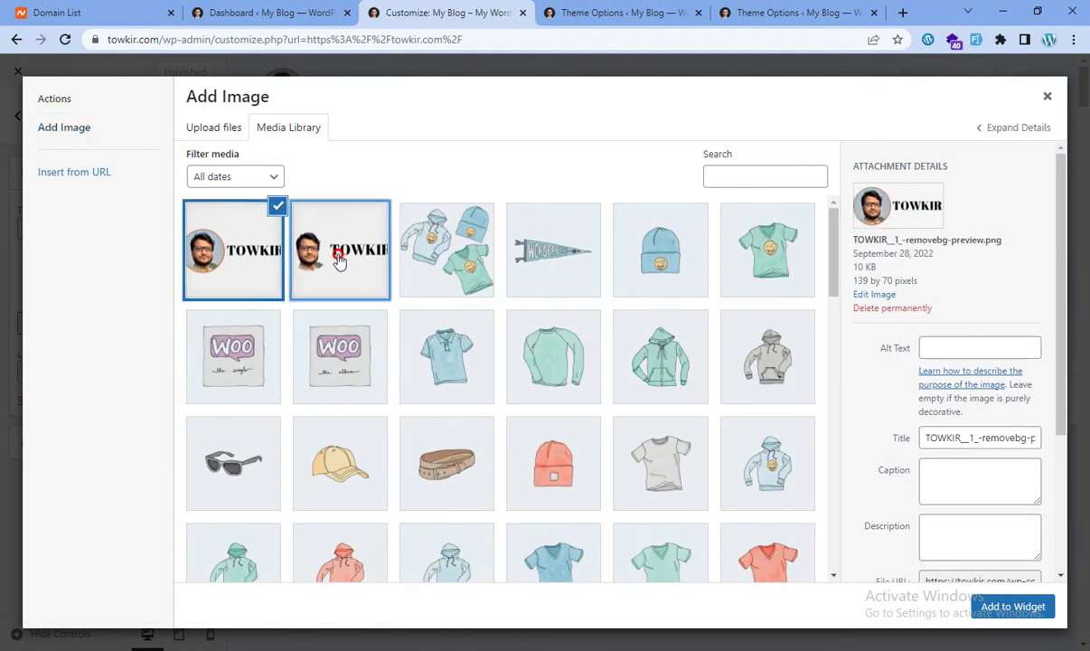
left_click(873, 308)
left_click(611, 156)
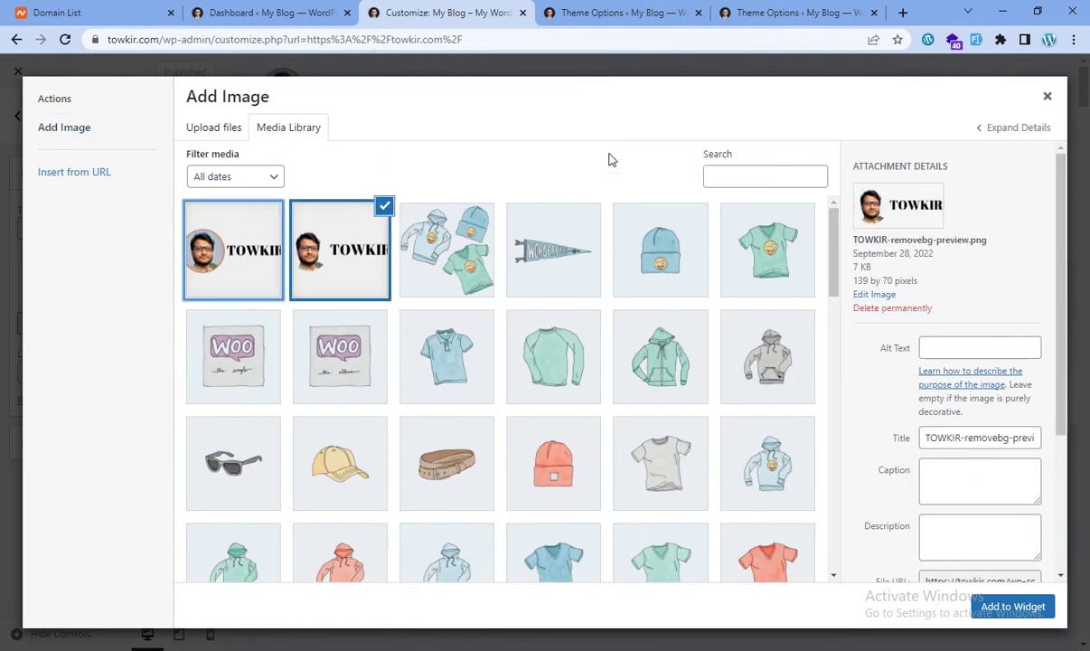
Step: Set the logo with the circular portrait as the Footer 1 widget's image and publish the change
left_click(237, 261)
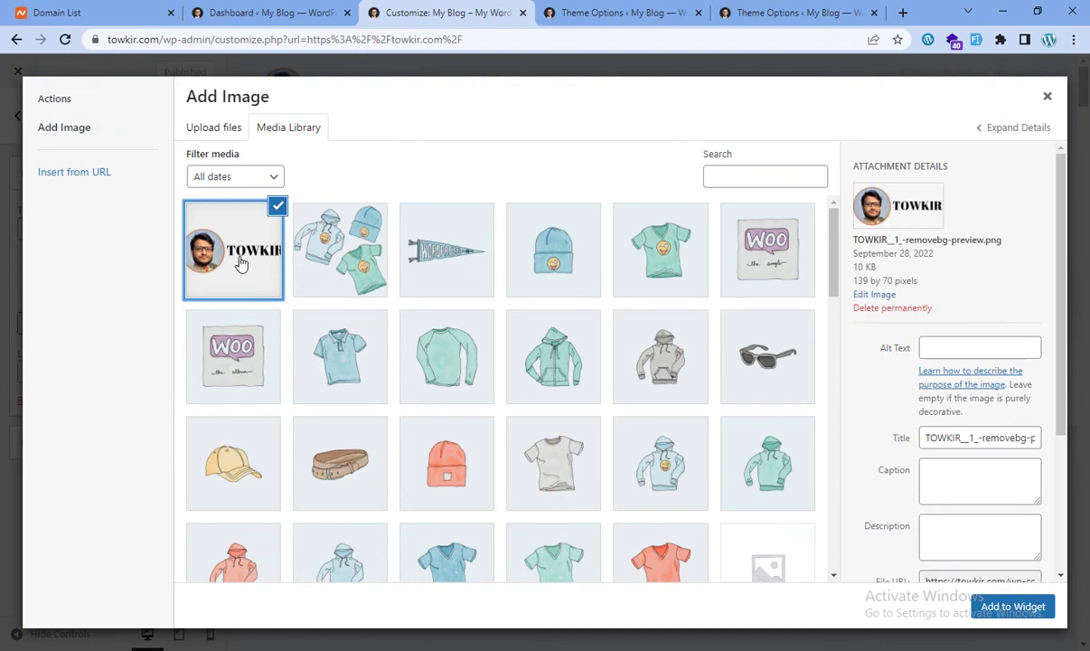
left_click(1003, 605)
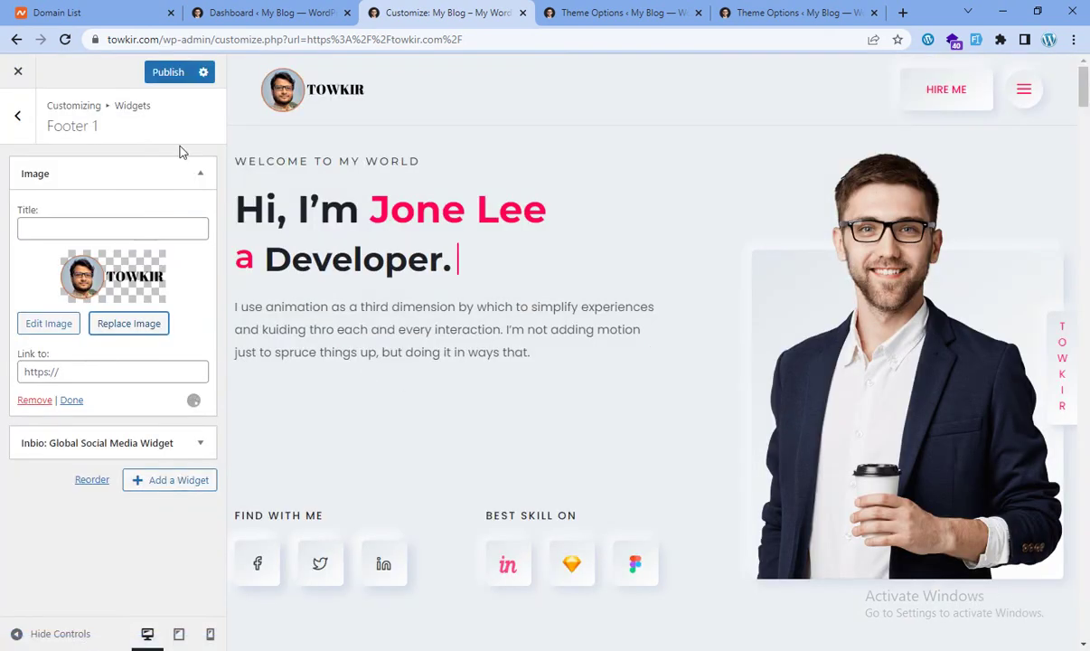
left_click(169, 74)
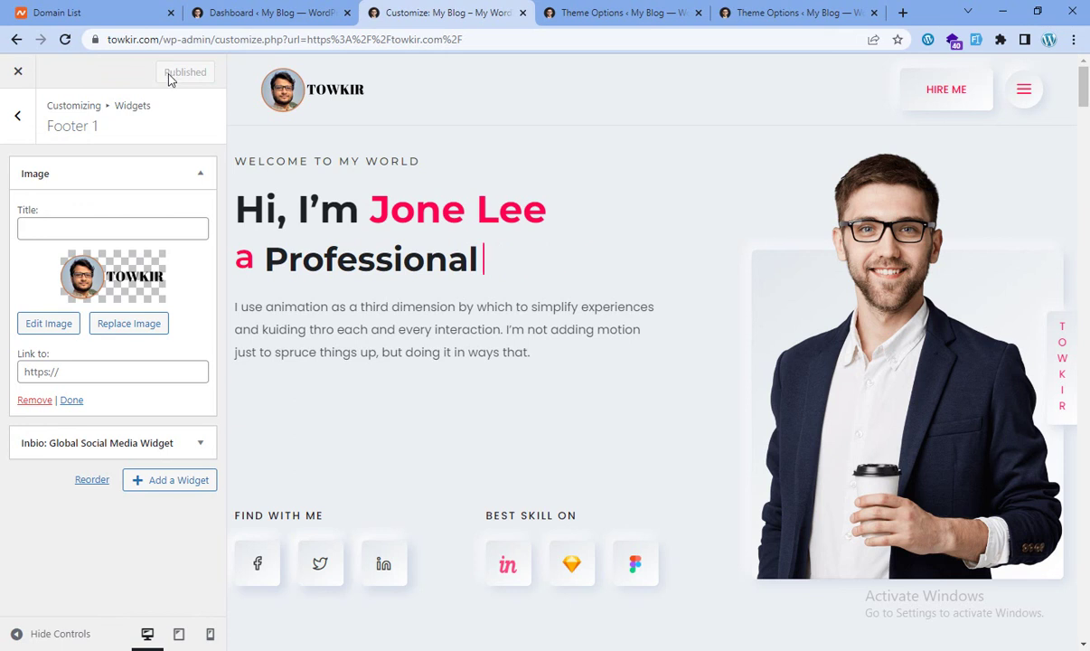
Step: Look through the Footer 2, Footer 3 and Footer 4 widget areas to see which widgets they contain
left_click(22, 122)
left_click(82, 307)
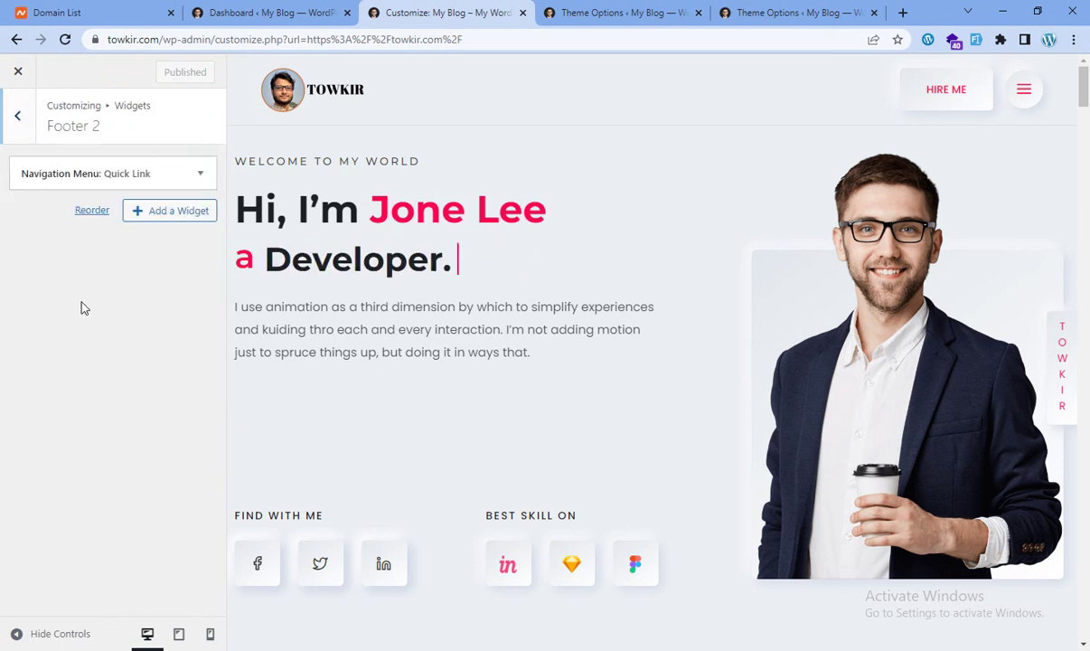
left_click(22, 124)
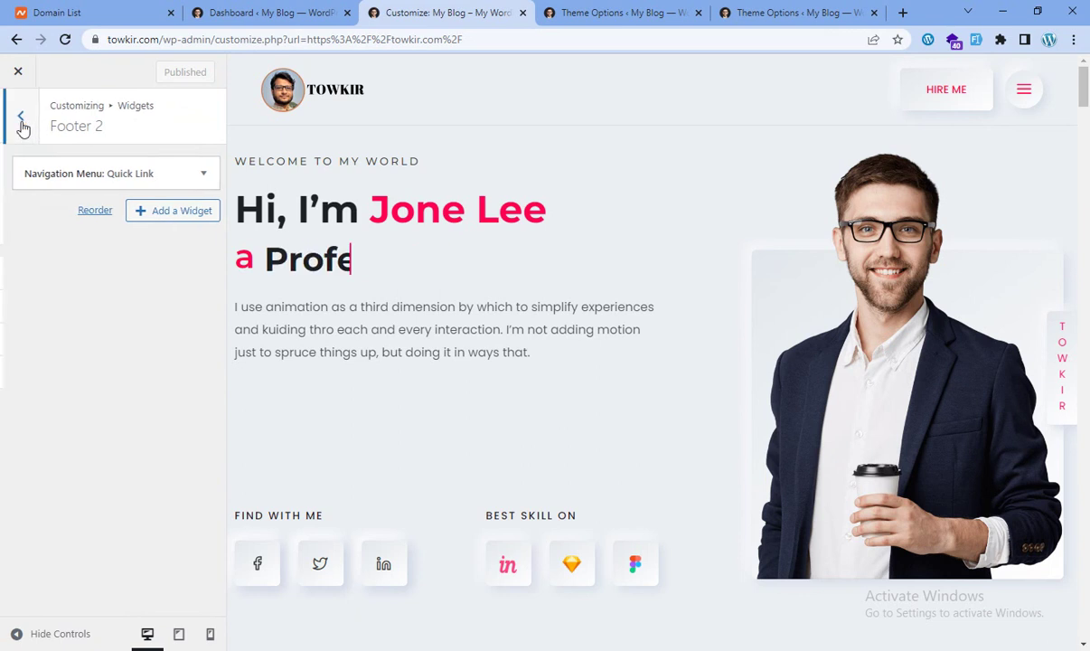
left_click(80, 332)
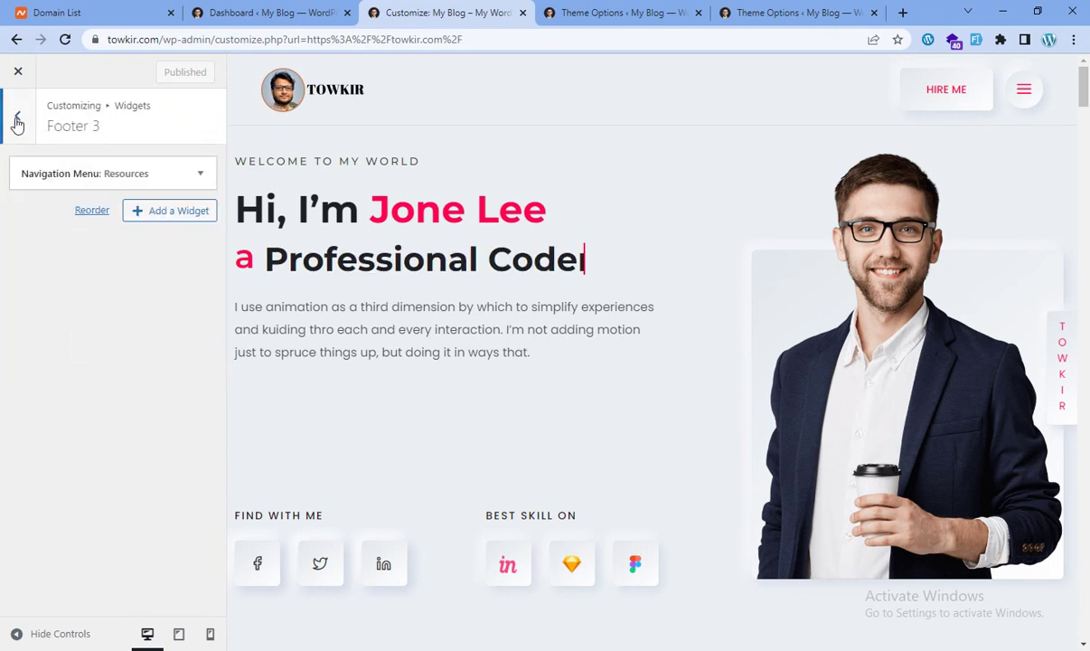
left_click(16, 122)
left_click(73, 369)
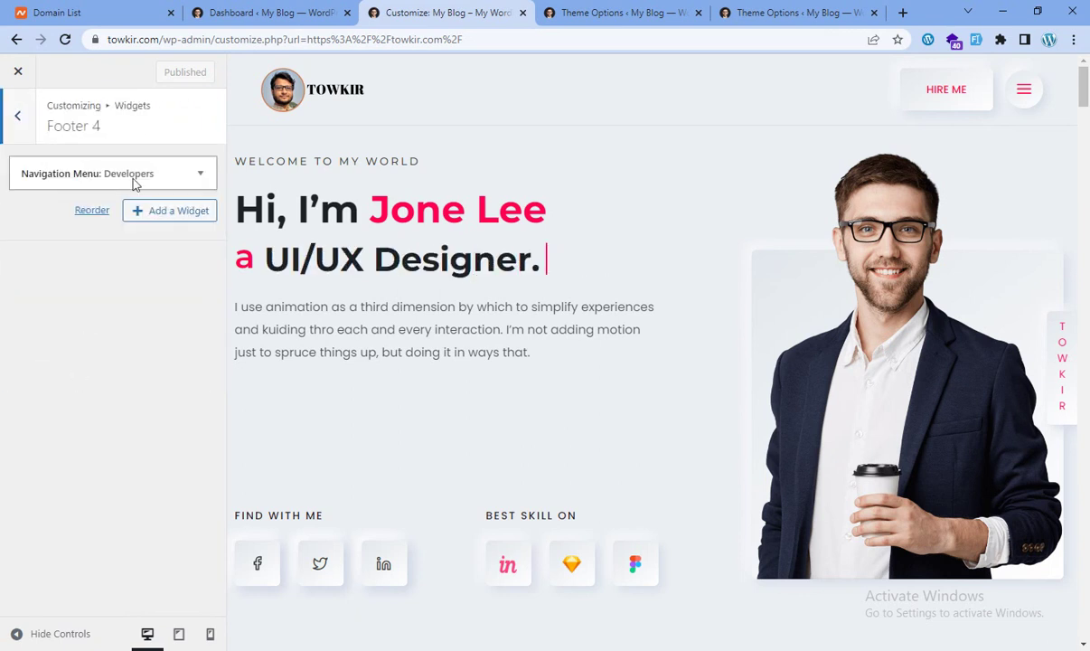
Step: Open the live site in a new tab from the theme options page and check the logo in the homepage footer
left_click(552, 12)
left_click(773, 11)
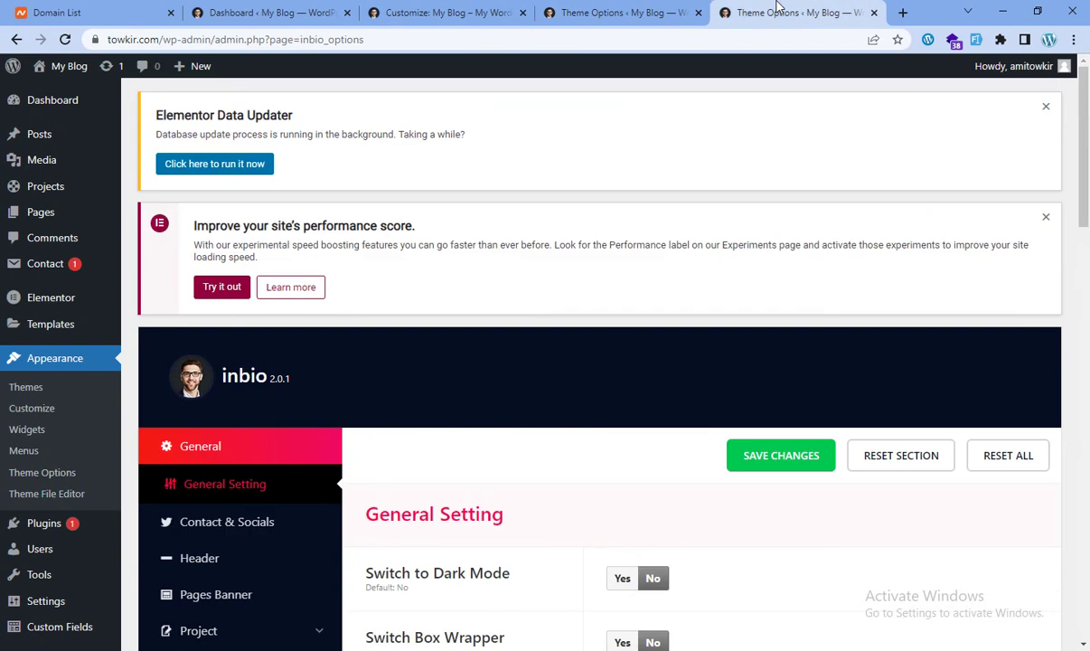
left_click(608, 7)
mouse_move(65, 68)
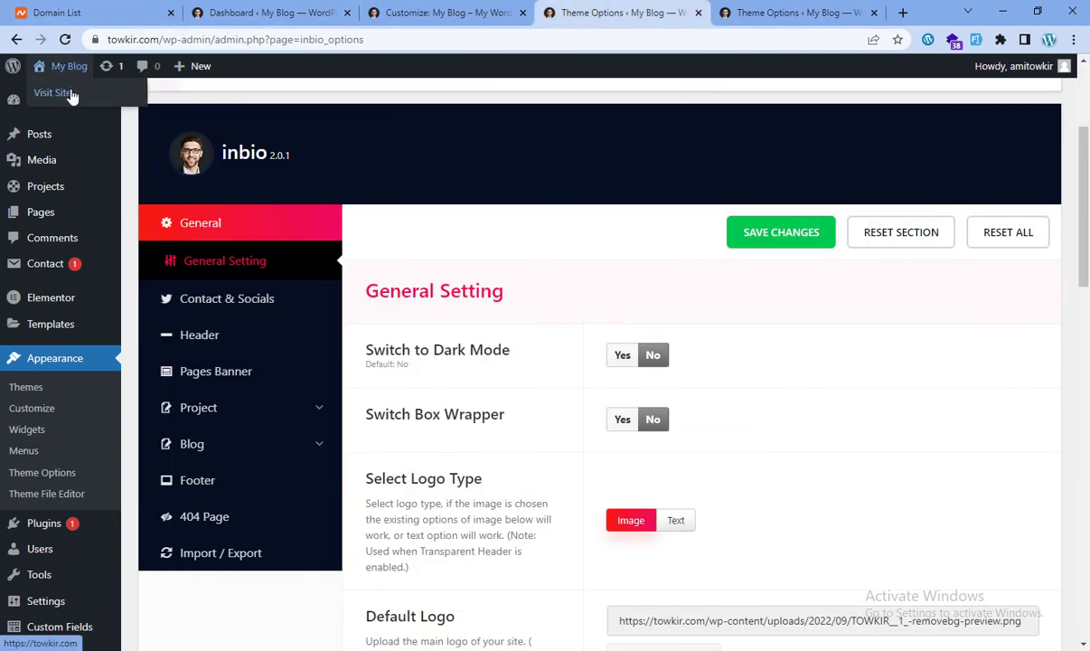
middle_click(71, 94)
left_click(654, 11)
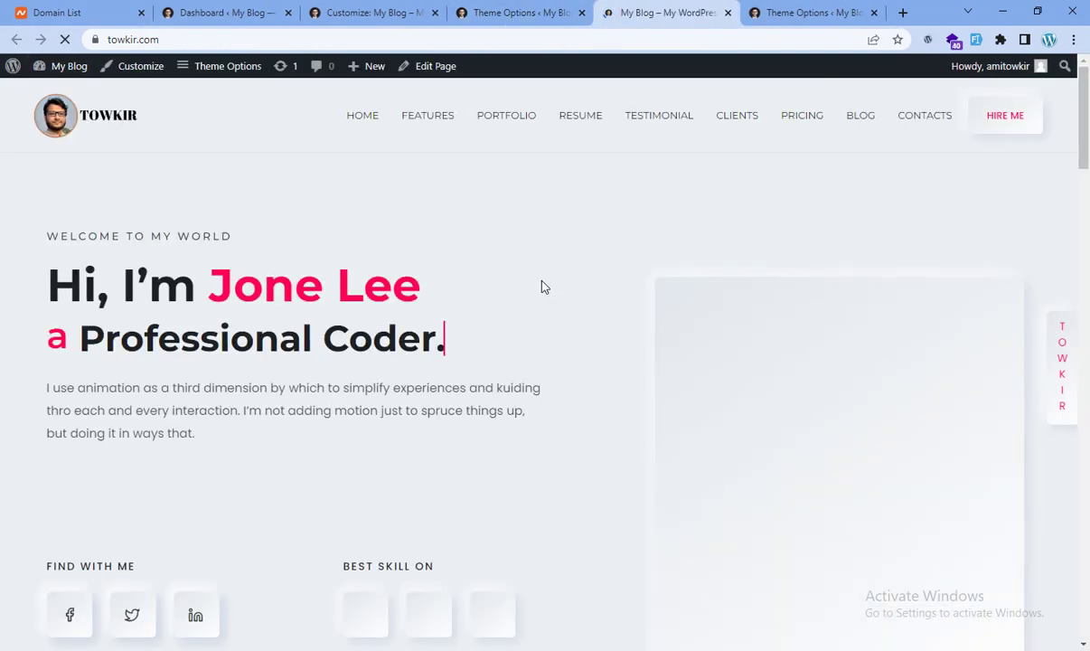
scroll(214, 281, "down", 12)
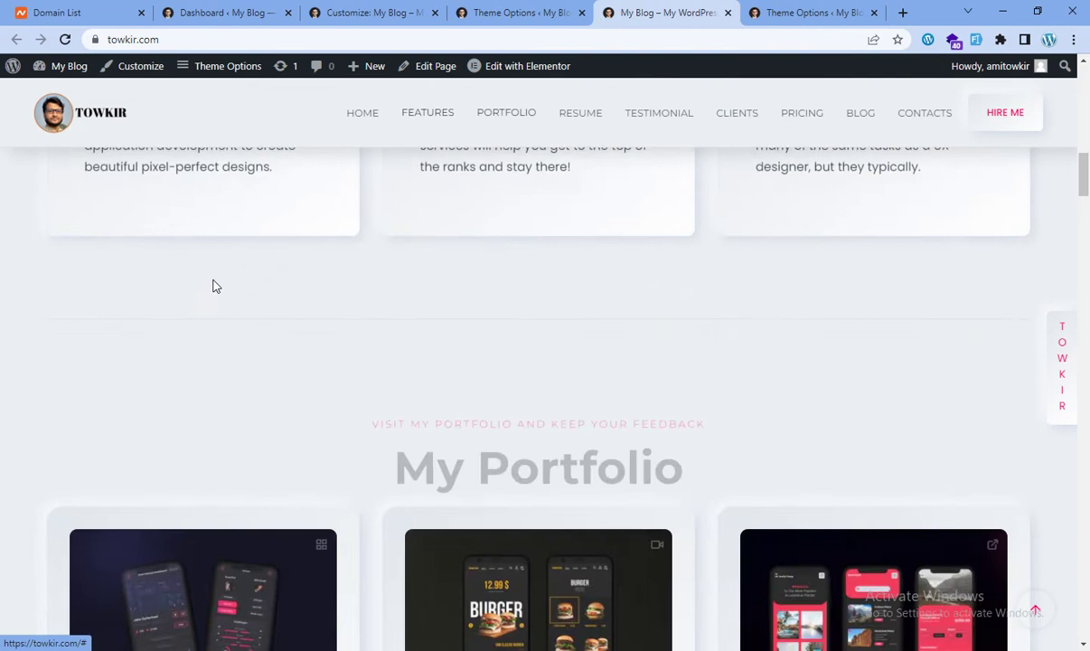
scroll(214, 286, "down", 15)
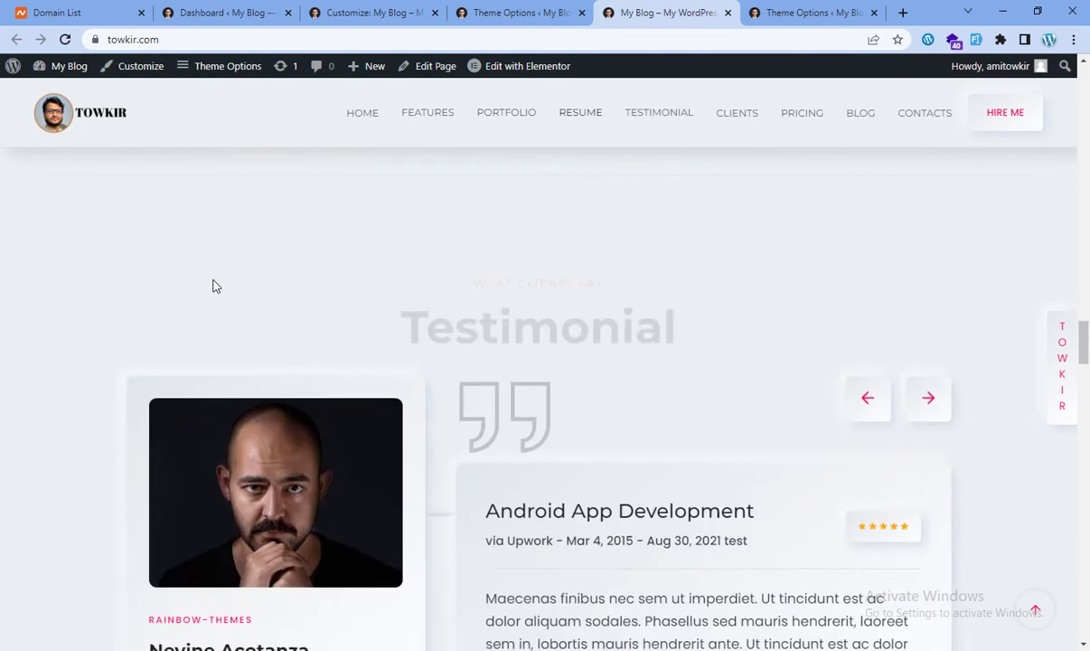
scroll(214, 286, "down", 15)
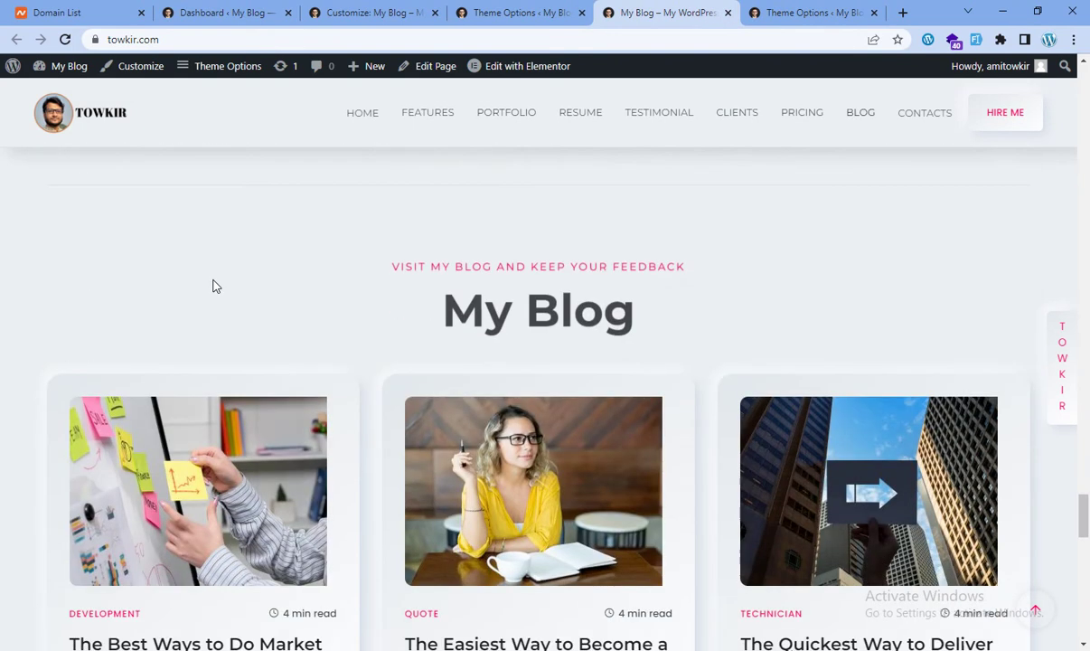
scroll(215, 286, "down", 10)
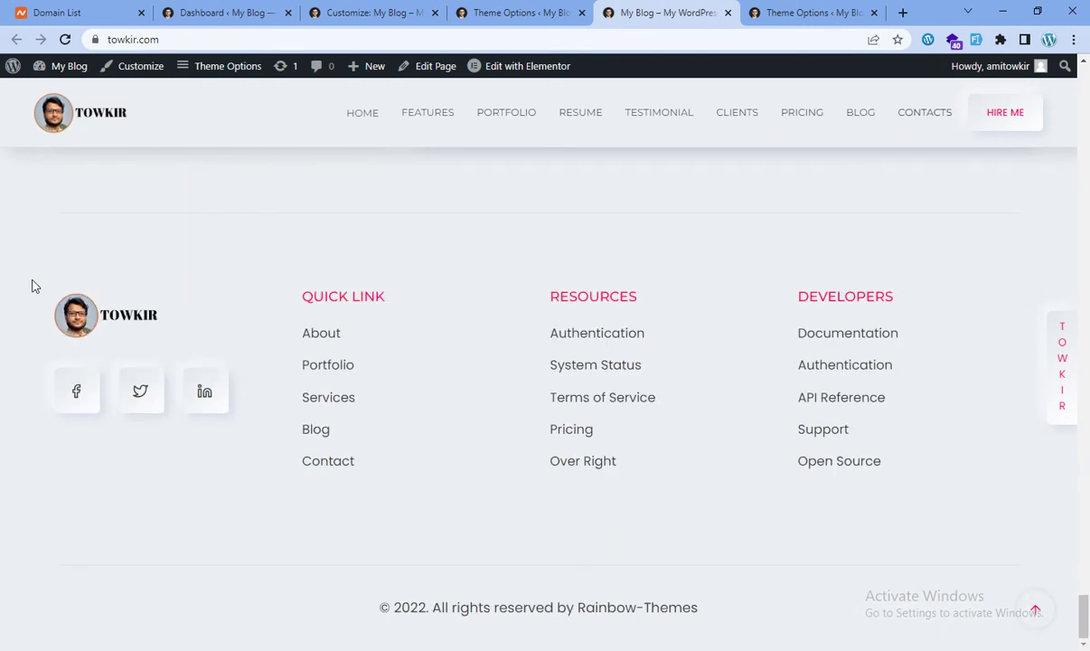